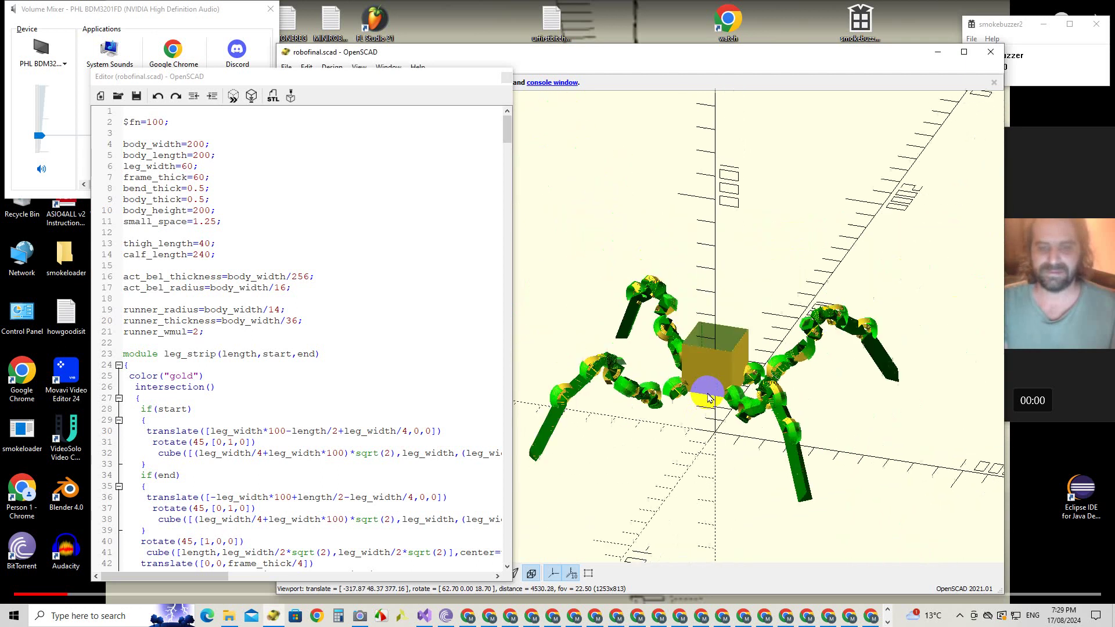
pyautogui.scroll(-1, 691, 401)
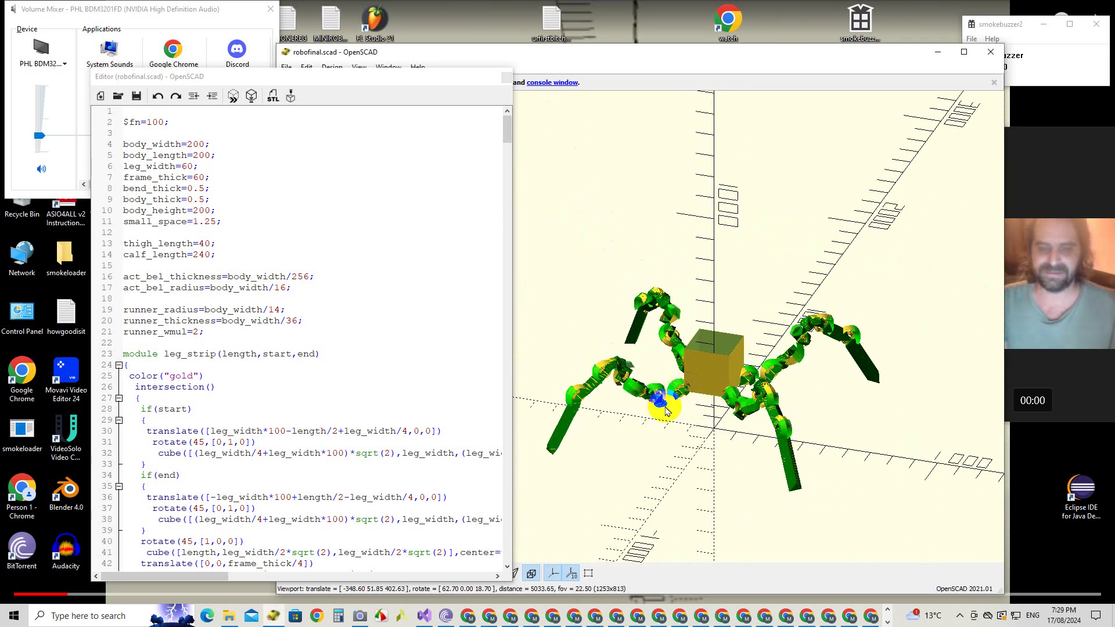
# Step: Orbit the robot to a top-down view, then zoom into a close side view of legs and body
pyautogui.moveTo(666, 409); pyautogui.dragTo(683, 336)
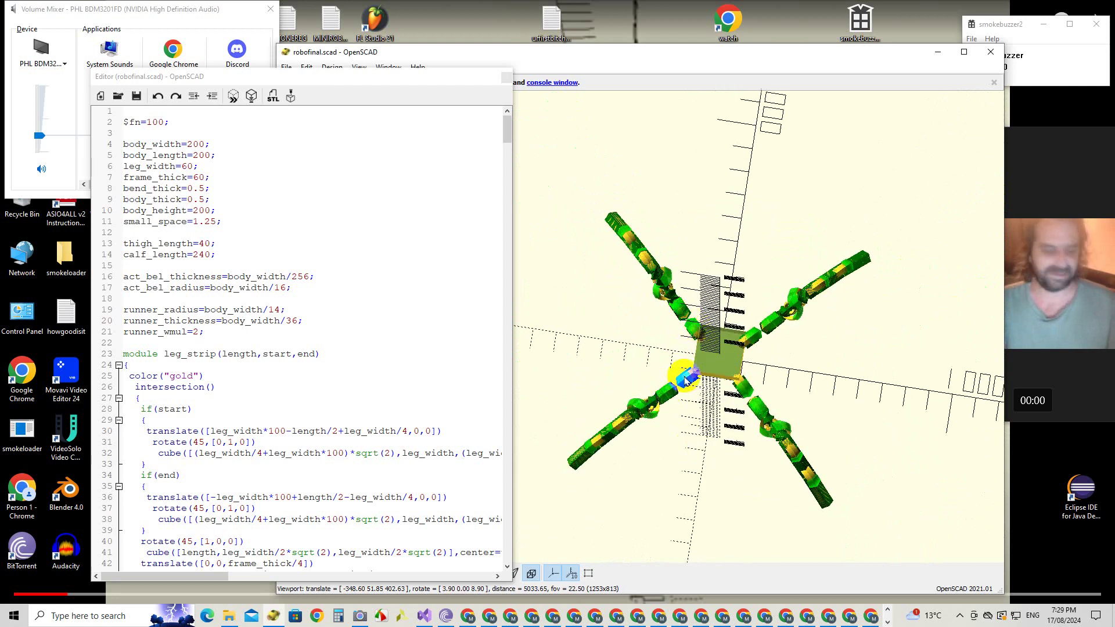
pyautogui.moveTo(699, 390)
pyautogui.mouseDown()
pyautogui.moveTo(692, 369)
pyautogui.moveTo(704, 391)
pyautogui.moveTo(691, 393)
pyautogui.mouseUp()
pyautogui.scroll(5, 706, 380)
# Step: Page through robofinal.scad to the leg() module's ppos definition around line 325
pyautogui.click(258, 328)
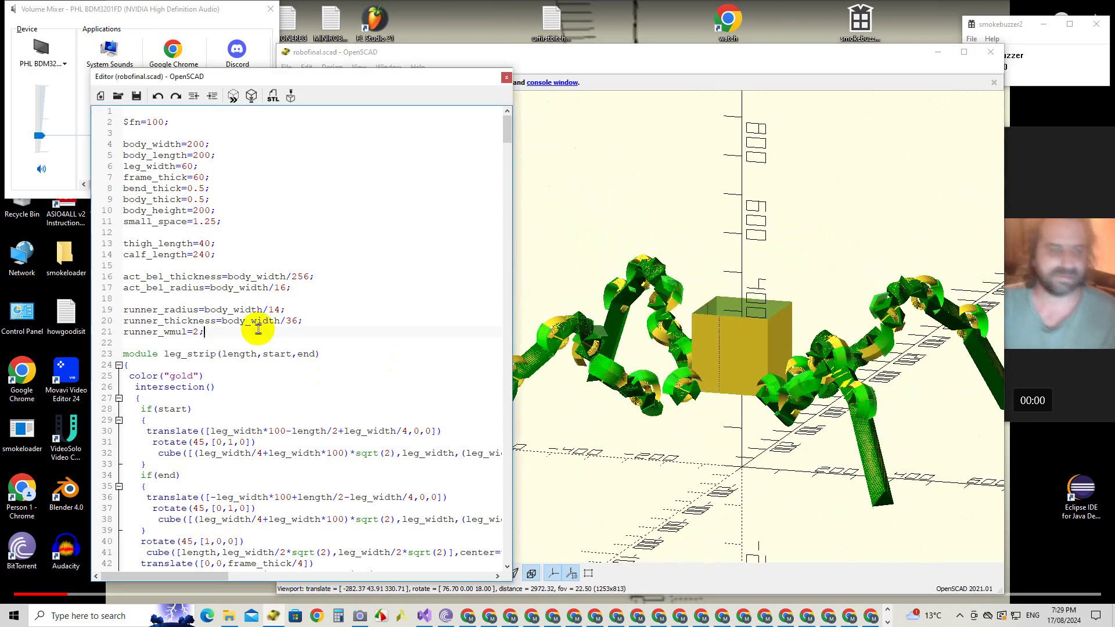
pyautogui.press('pagedown')
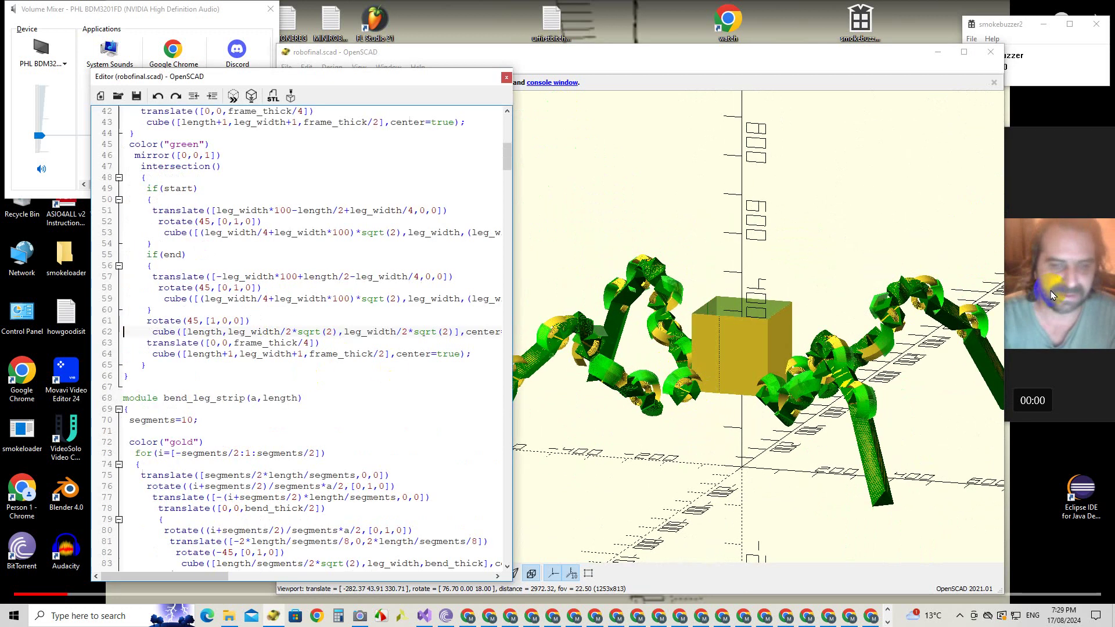
pyautogui.press('pagedown')
pyautogui.press('pagedown')
pyautogui.press('pageup')
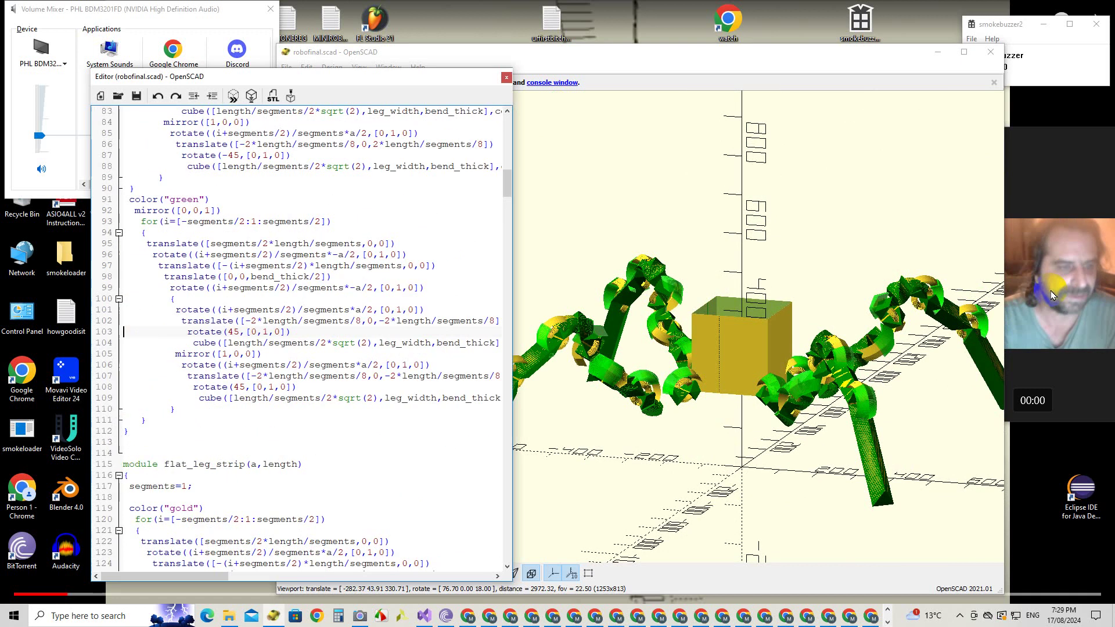
pyautogui.press('pagedown')
pyautogui.press('pageup')
pyautogui.press('pagedown')
pyautogui.press('pagedown')
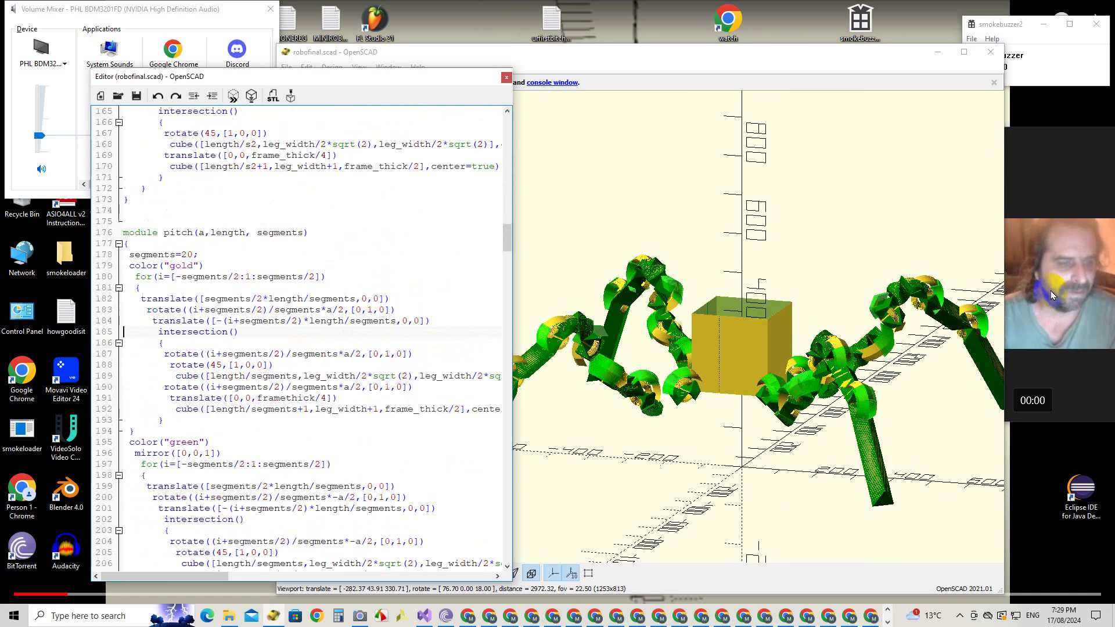
pyautogui.press('pagedown')
pyautogui.press('pagedown')
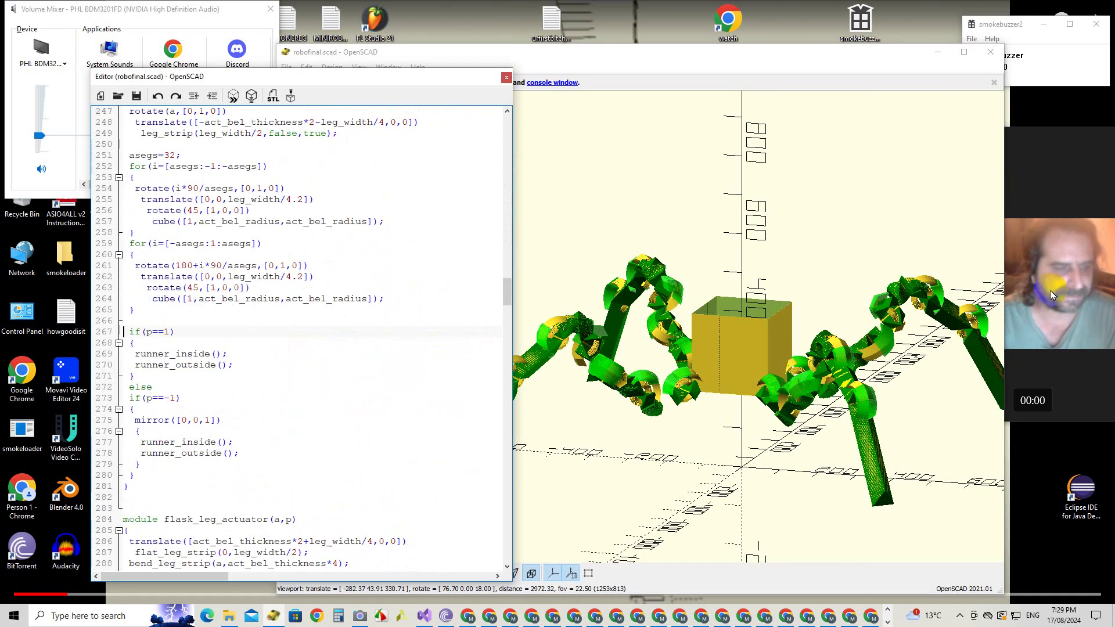
pyautogui.press('pagedown')
pyautogui.press('pageup')
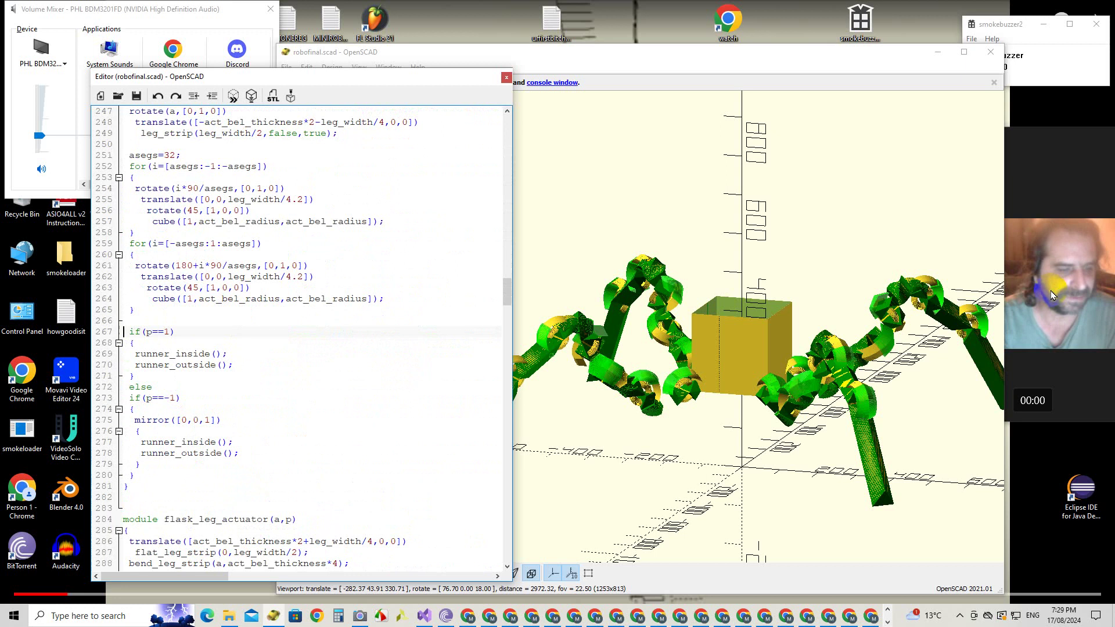
pyautogui.press('pageup')
pyautogui.press('pagedown')
pyautogui.press('pagedown')
pyautogui.press('pagedown')
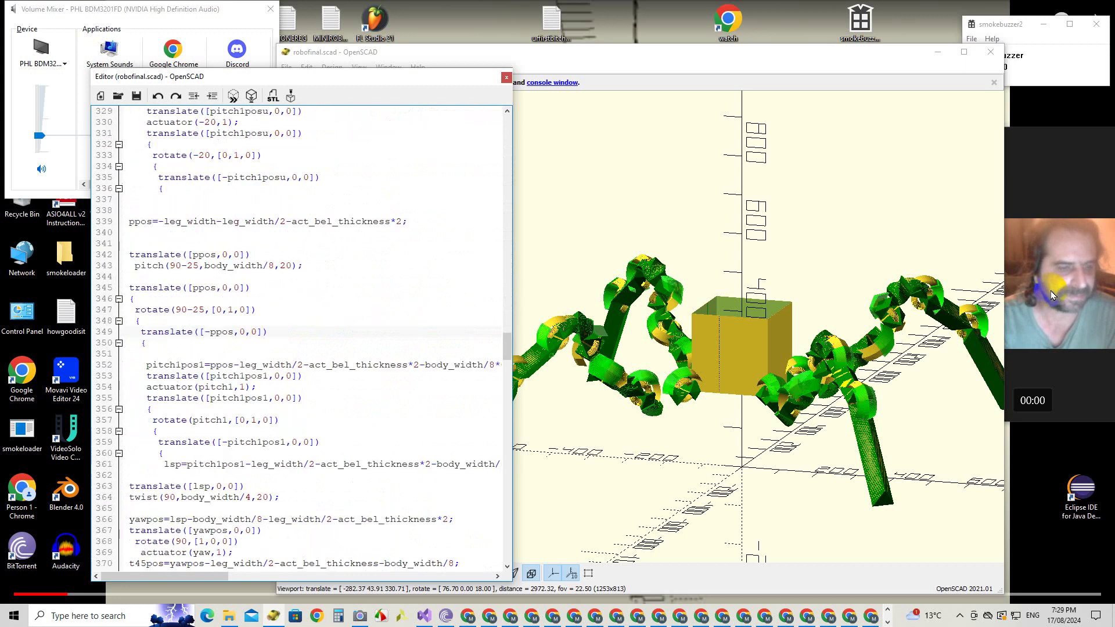
pyautogui.press('pageup')
pyautogui.press('pagedown')
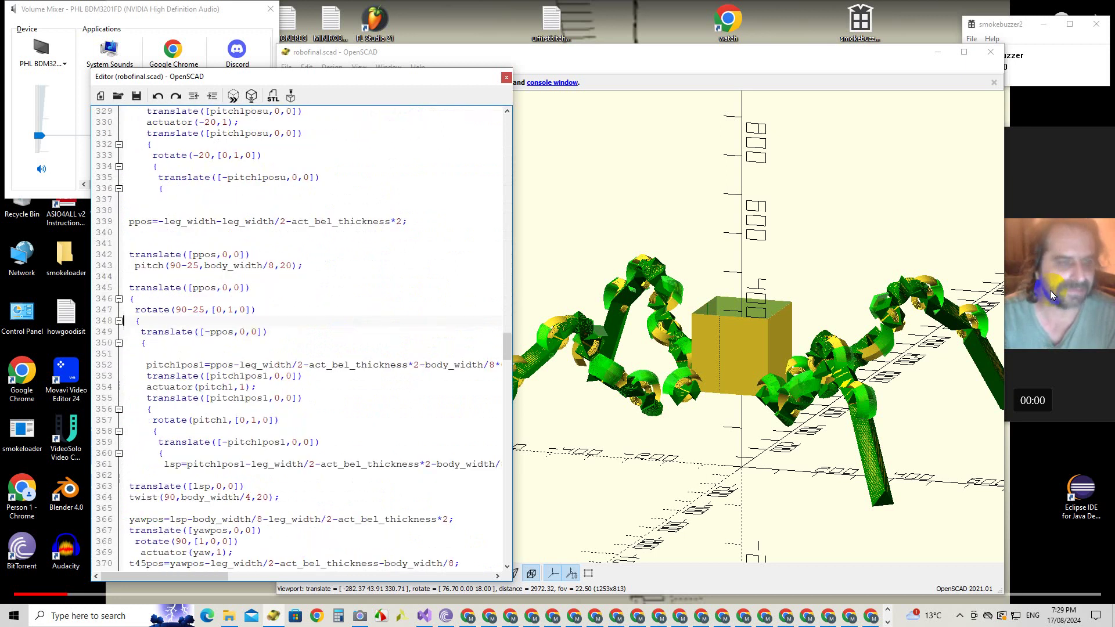
pyautogui.press('Up')
pyautogui.press('Up')
pyautogui.press('Up')
pyautogui.press('Up')
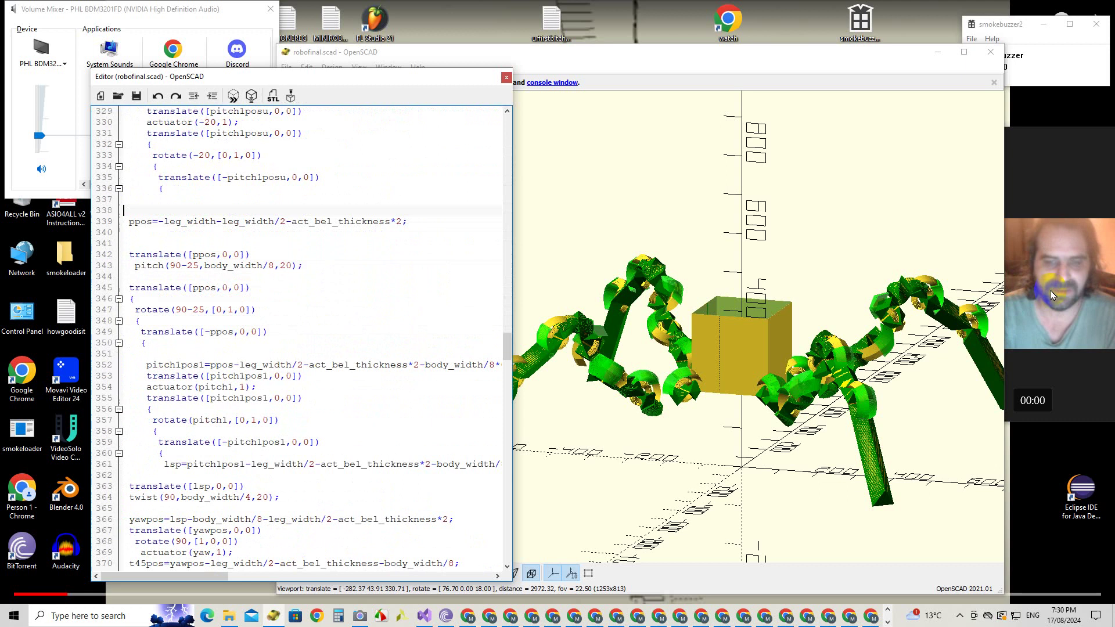
pyautogui.press('Up')
pyautogui.press('Up')
pyautogui.press('Up')
pyautogui.press('Up')
pyautogui.press('Up')
pyautogui.press('Up')
pyautogui.press('Down')
pyautogui.press('Down')
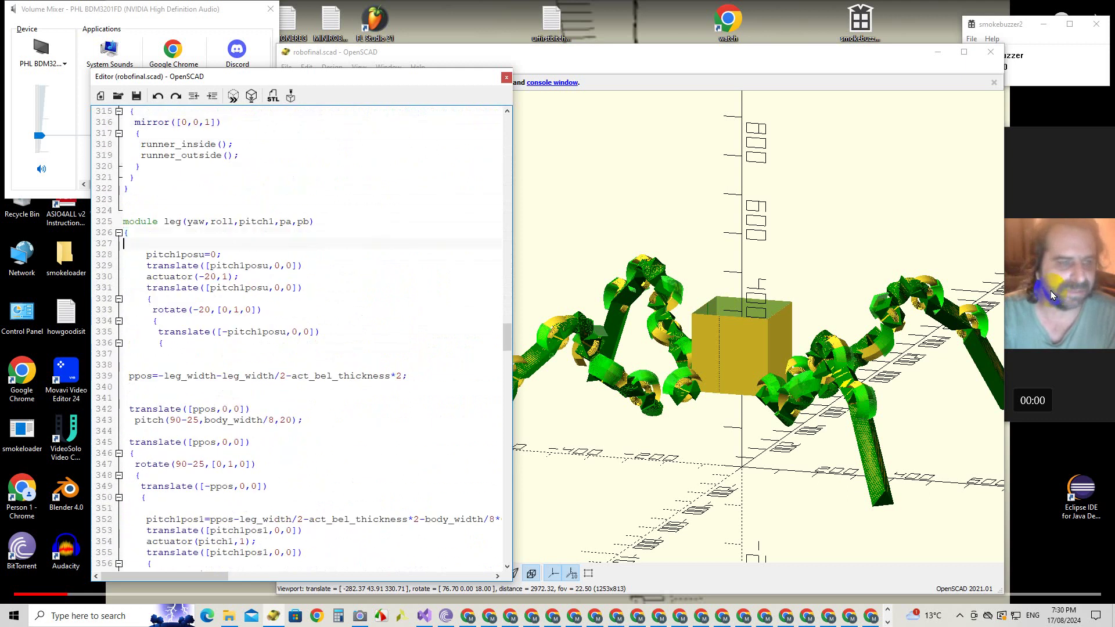
pyautogui.press('Down')
pyautogui.press('Down')
pyautogui.press('Down')
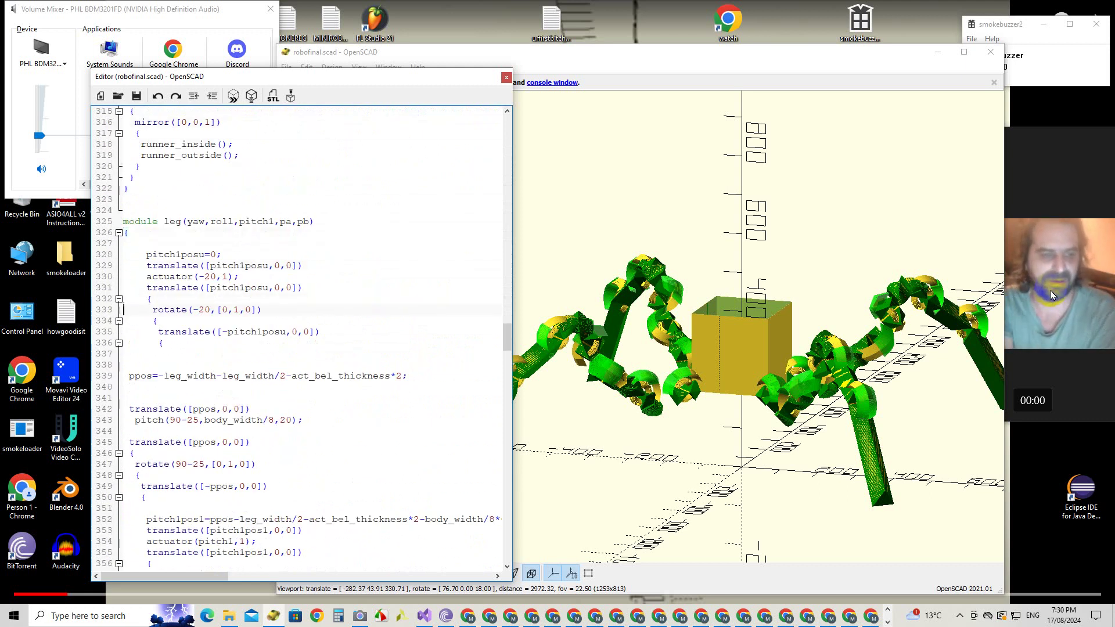
# Step: Duplicate the ppos line above itself and rename the copy ext2p
pyautogui.press('Down')
pyautogui.press('Down')
pyautogui.press('Down')
pyautogui.press('Down')
pyautogui.press('Return')
pyautogui.press('Return')
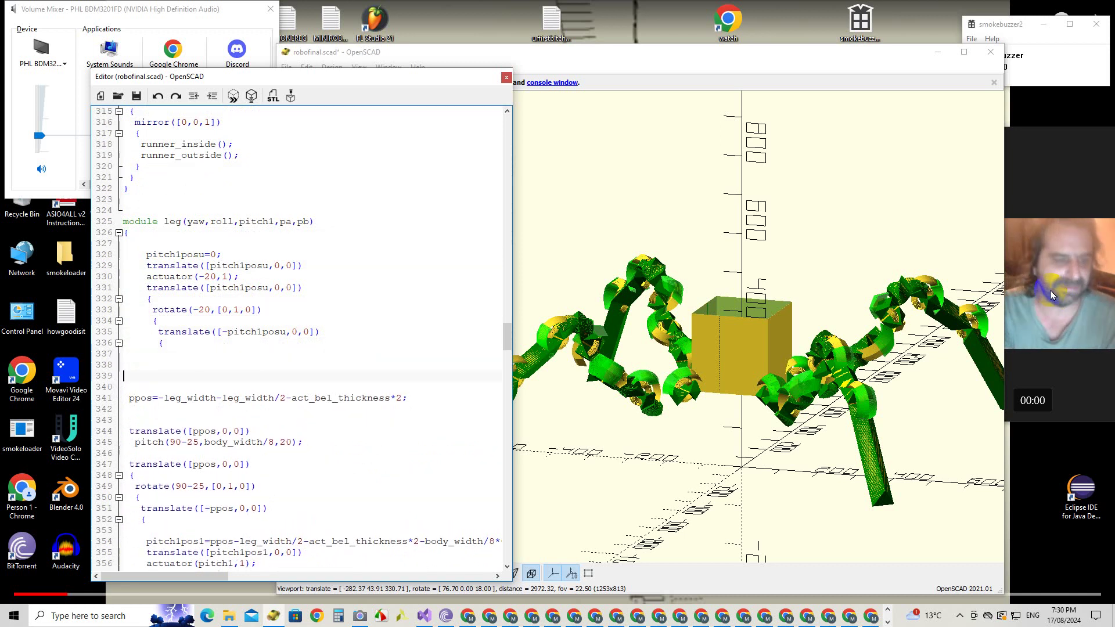
pyautogui.press('Up')
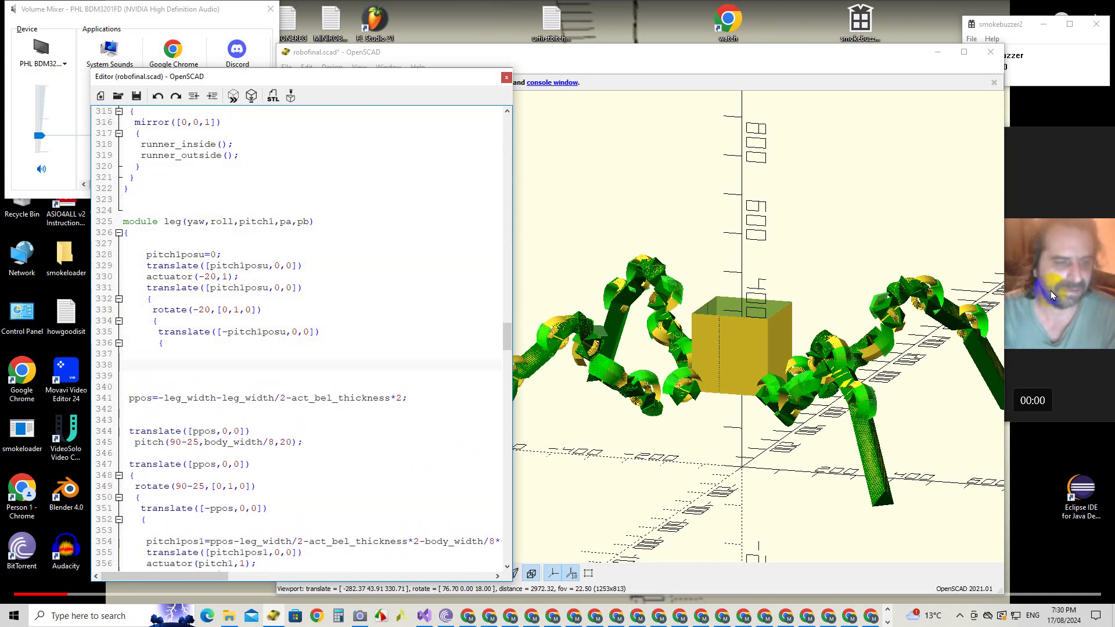
pyautogui.press('Down')
pyautogui.press('Down')
pyautogui.press('Down')
pyautogui.hotkey('shift', 'Up')
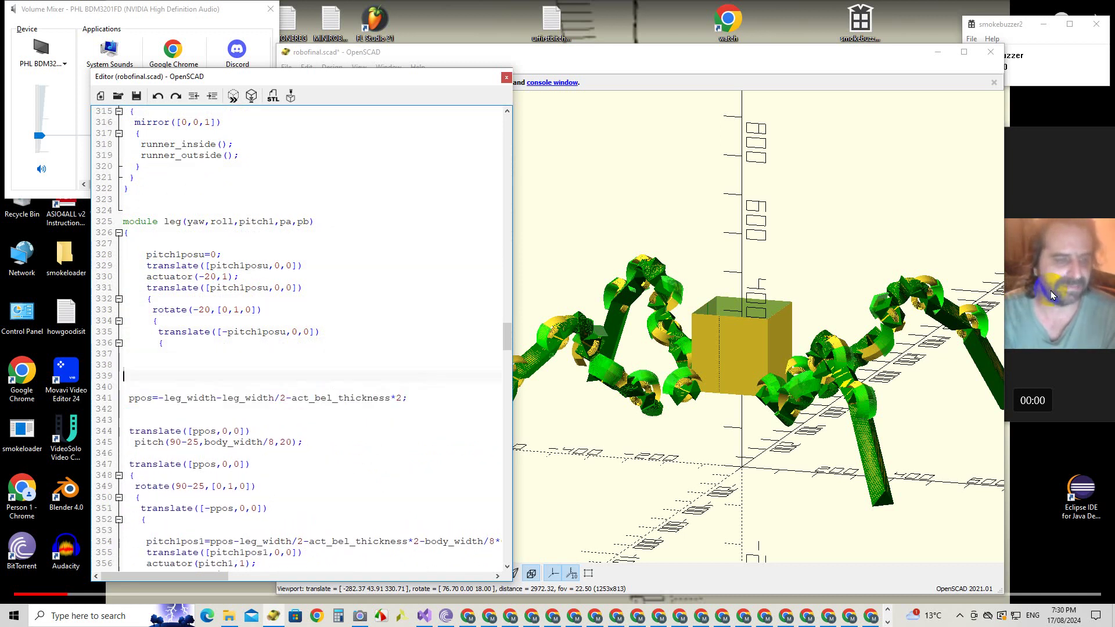
pyautogui.press('Up')
pyautogui.press('Up')
pyautogui.write('ppos=-leg_width-leg_width/2-act_bel_thickness*2;')
pyautogui.press('Right')
pyautogui.press('Right')
pyautogui.press('Right')
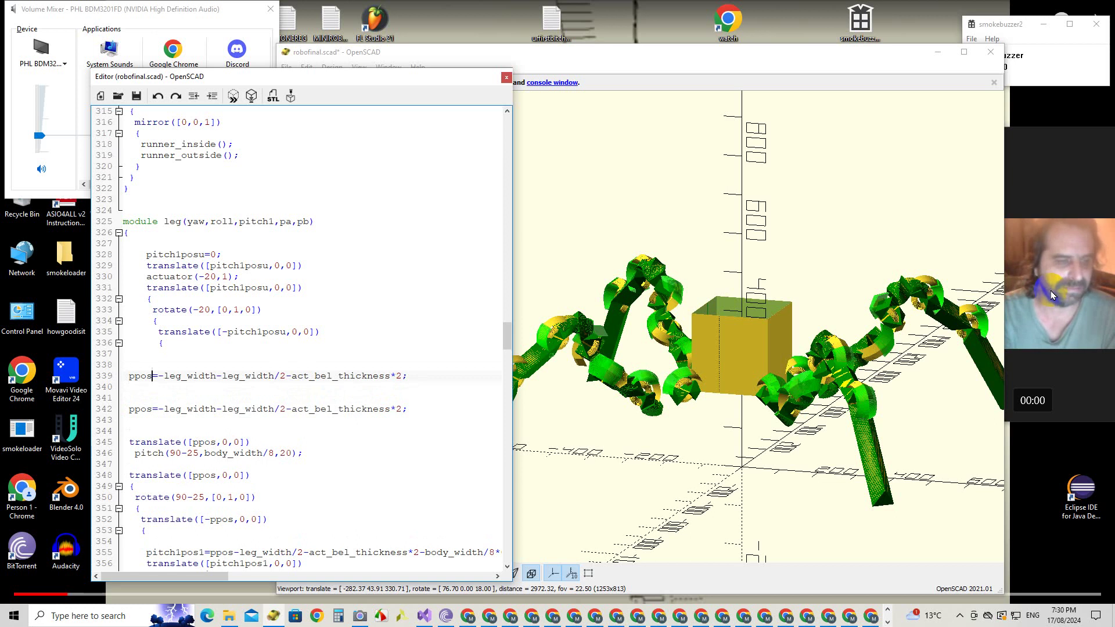
pyautogui.press('BackSpace')
pyautogui.press('BackSpace')
pyautogui.press('BackSpace')
pyautogui.press('BackSpace')
pyautogui.write('ext2')
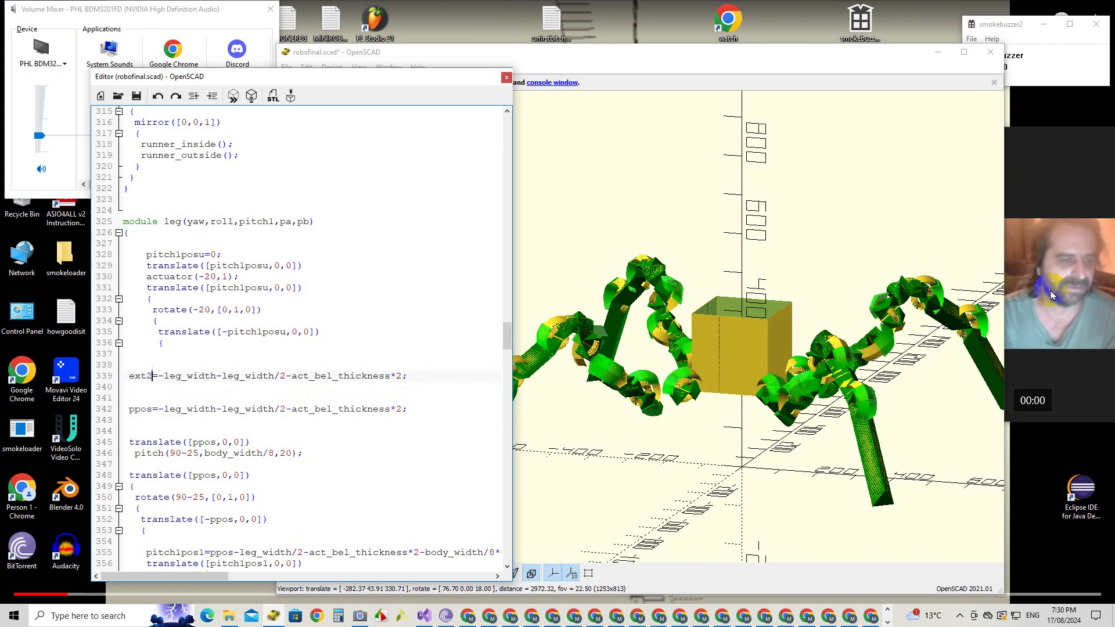
pyautogui.write('p')
pyautogui.press('Right')
pyautogui.press('Right')
pyautogui.press('Right')
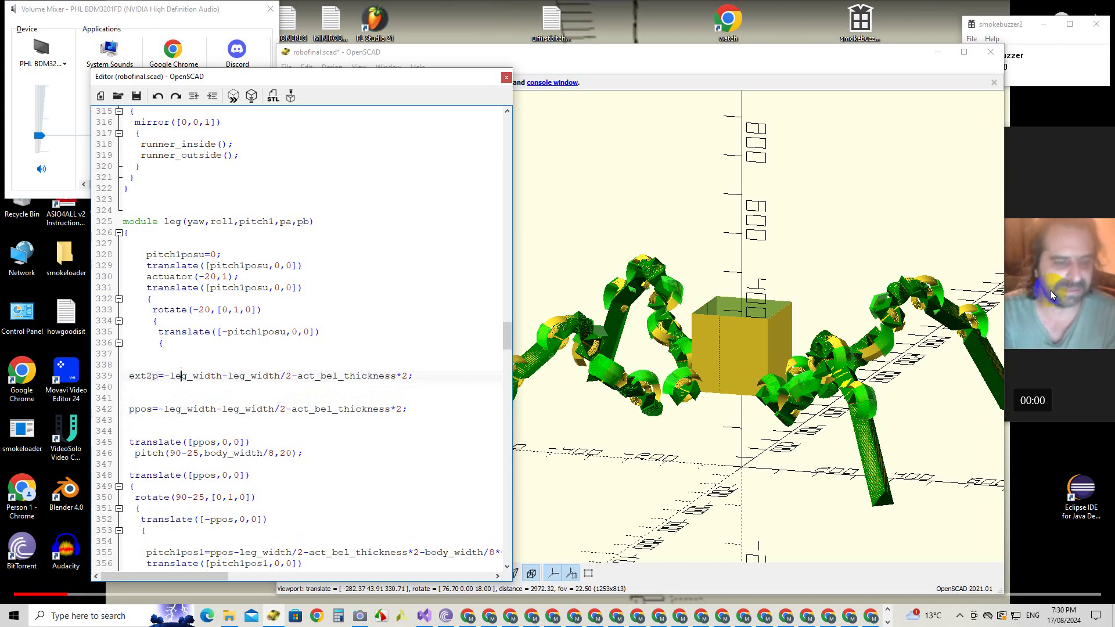
pyautogui.press('Left')
pyautogui.press('Left')
pyautogui.press('Left')
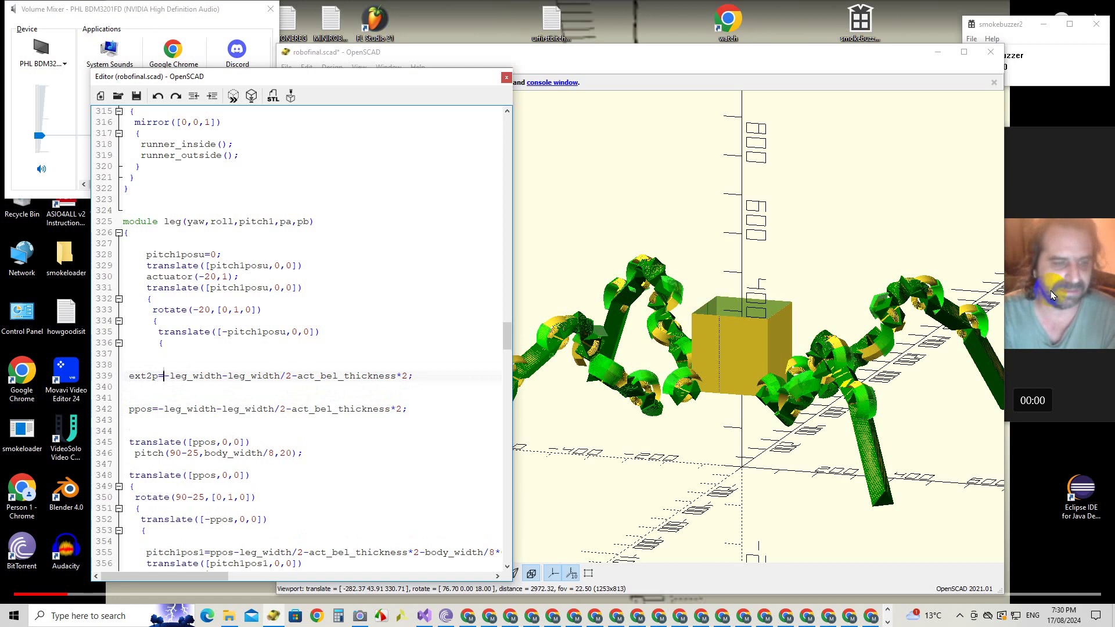
# Step: Redefine ppos as ext2p with a -leg_width/2 term
pyautogui.press('Down')
pyautogui.press('Down')
pyautogui.press('Down')
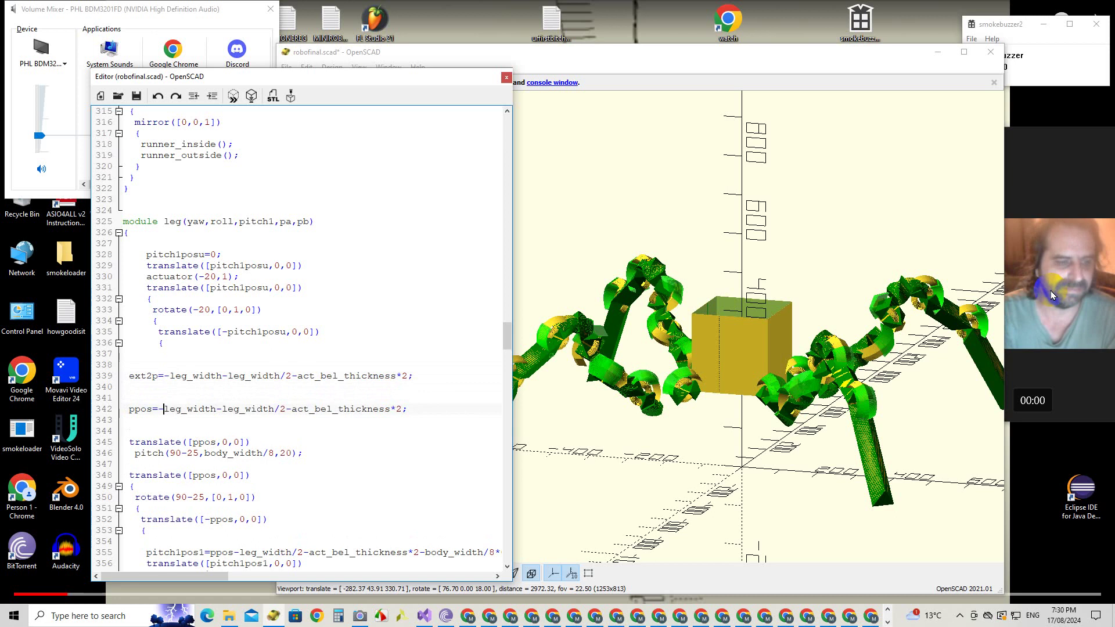
pyautogui.hotkey('shift', 'End')
pyautogui.press('Delete')
pyautogui.write('e')
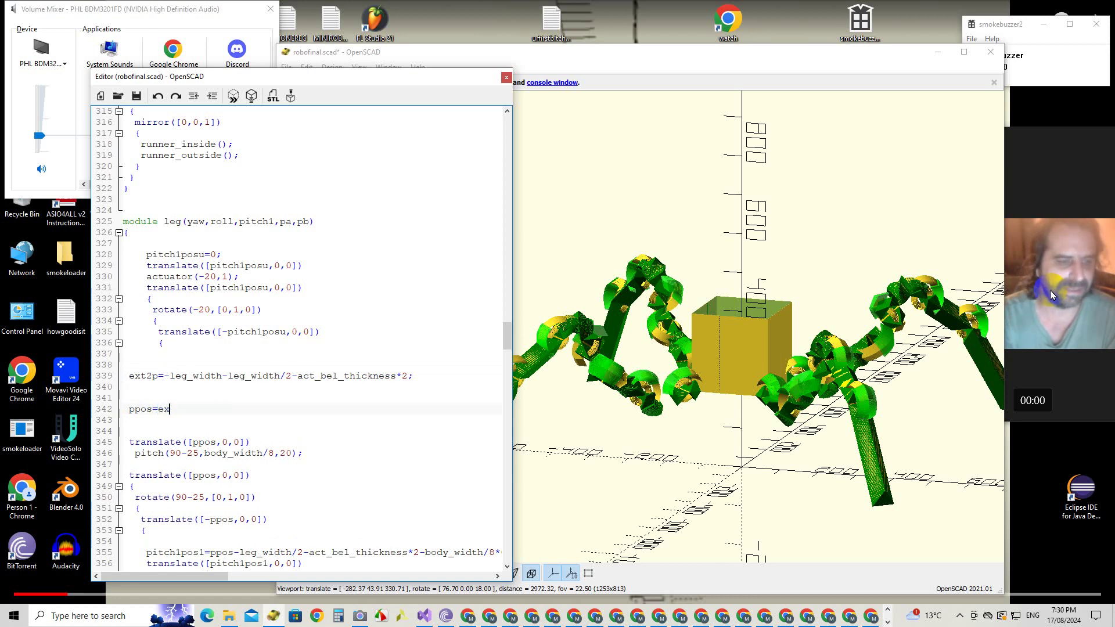
pyautogui.write('xt2p;')
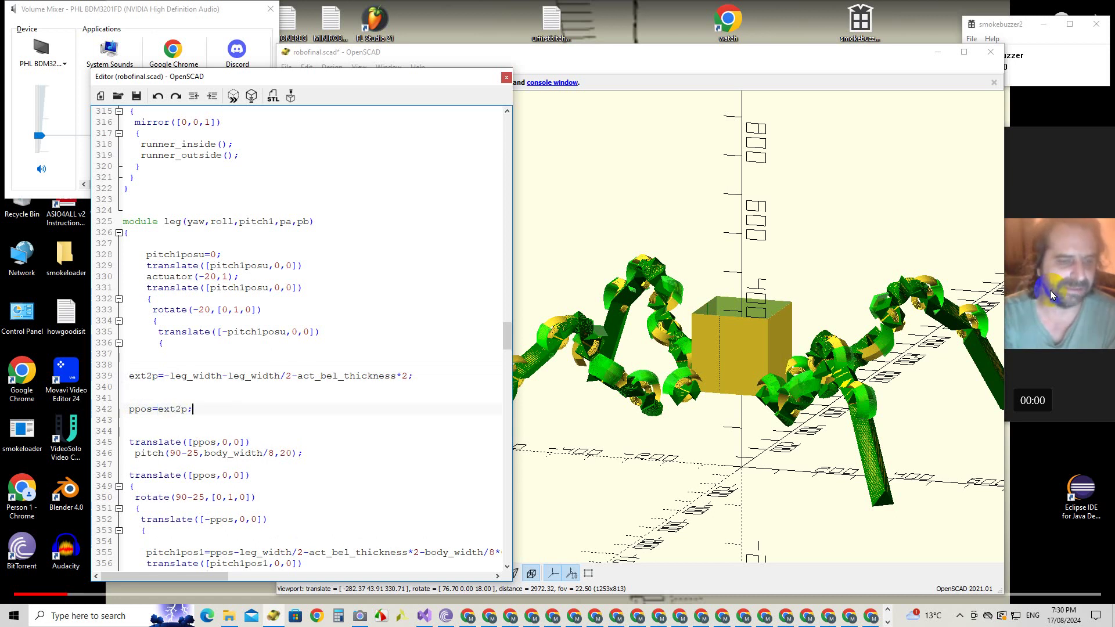
pyautogui.press('Up')
pyautogui.press('Up')
pyautogui.press('Up')
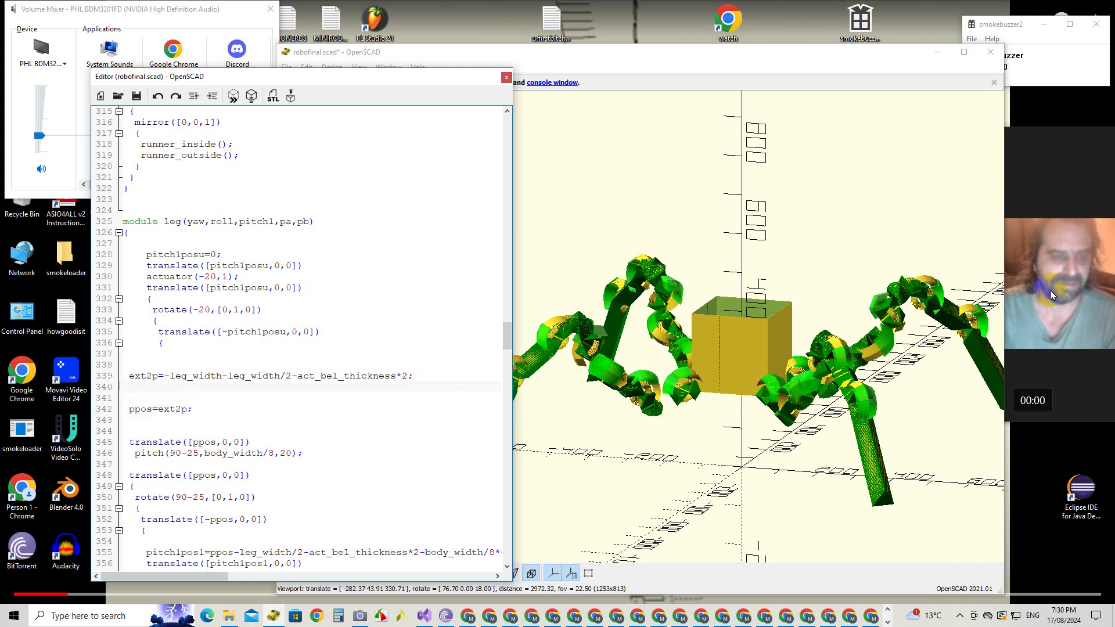
pyautogui.press('Up')
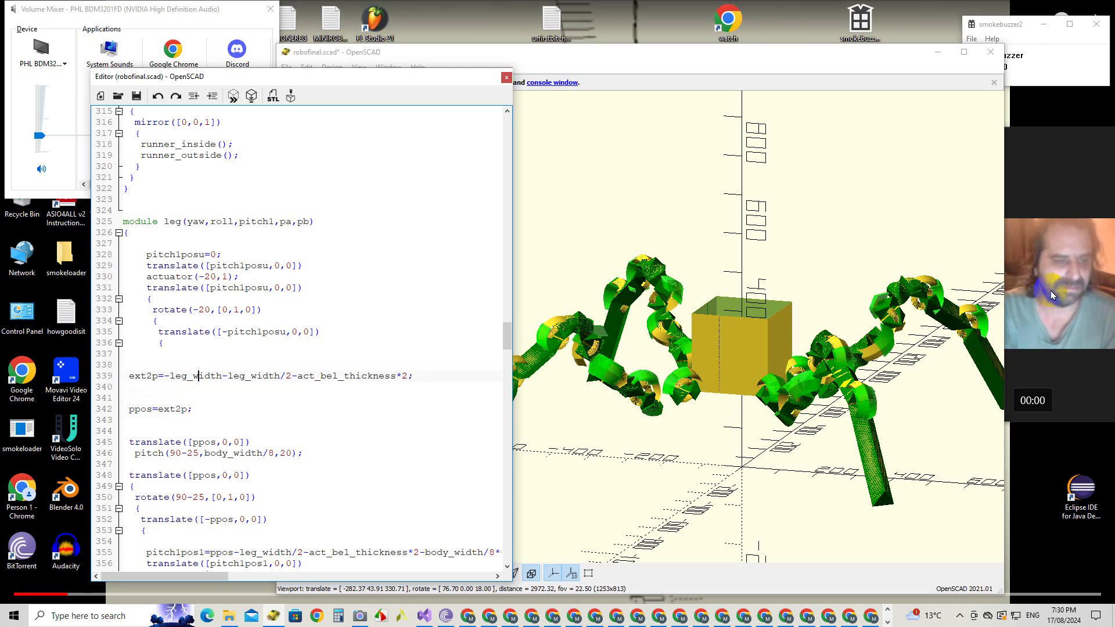
pyautogui.press('Down')
pyautogui.press('End')
pyautogui.press('Left')
pyautogui.write('-')
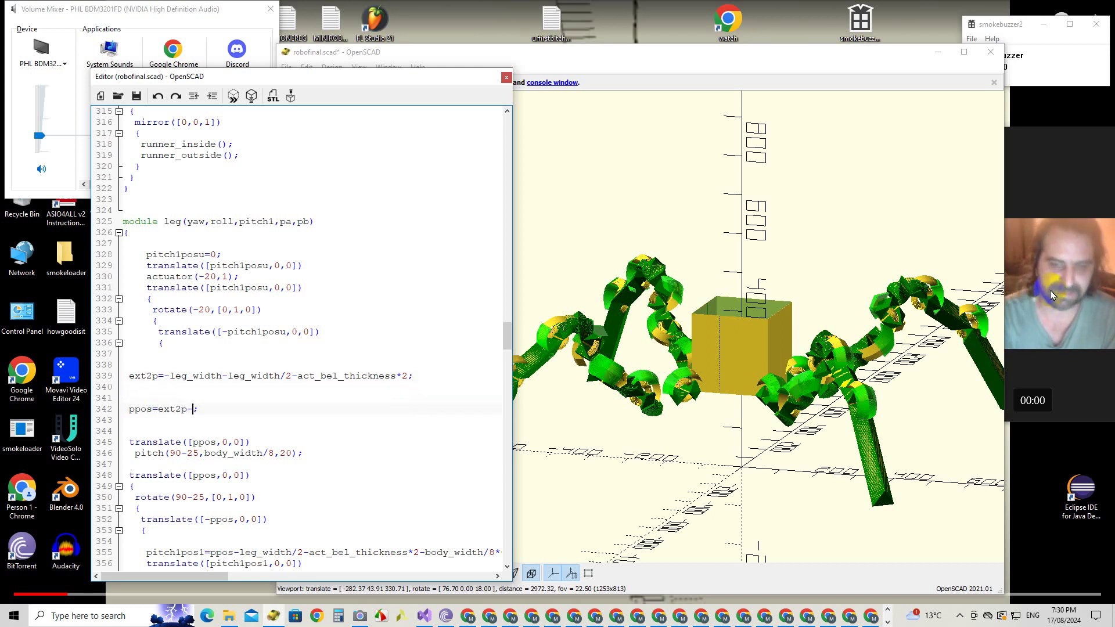
pyautogui.write('leg_width')
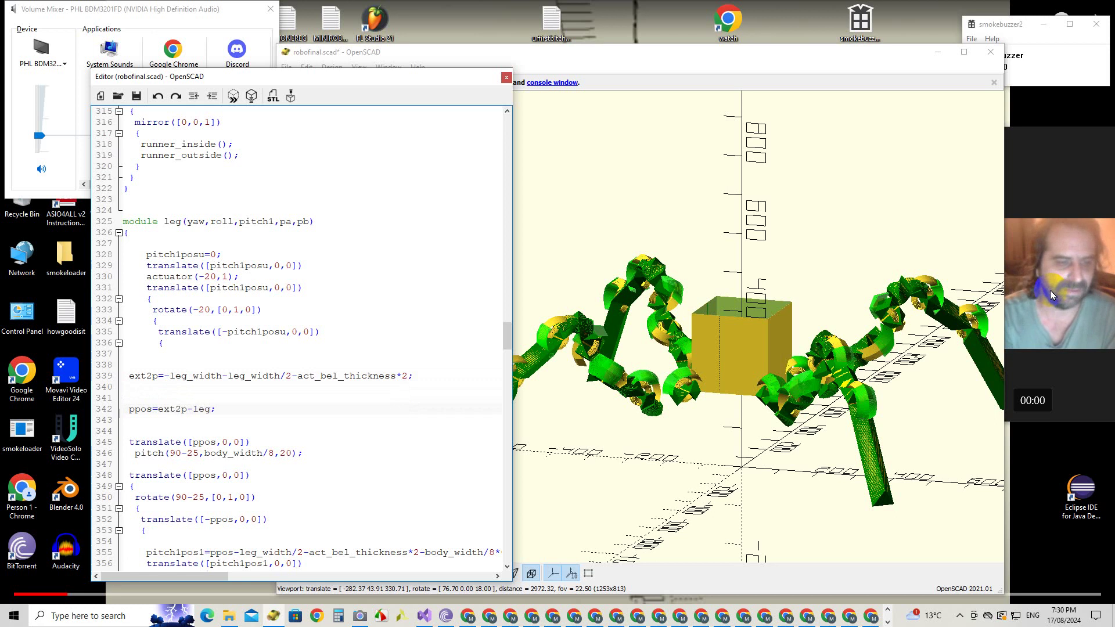
pyautogui.write('/')
pyautogui.write('2')
# Step: Make ext2p -leg_width/2-act_bel_thickness*2 and ppos ext2p-leg_width, with spacing above ppos
pyautogui.press('Up')
pyautogui.press('Up')
pyautogui.press('Up')
pyautogui.press('Right')
pyautogui.press('Right')
pyautogui.press('Right')
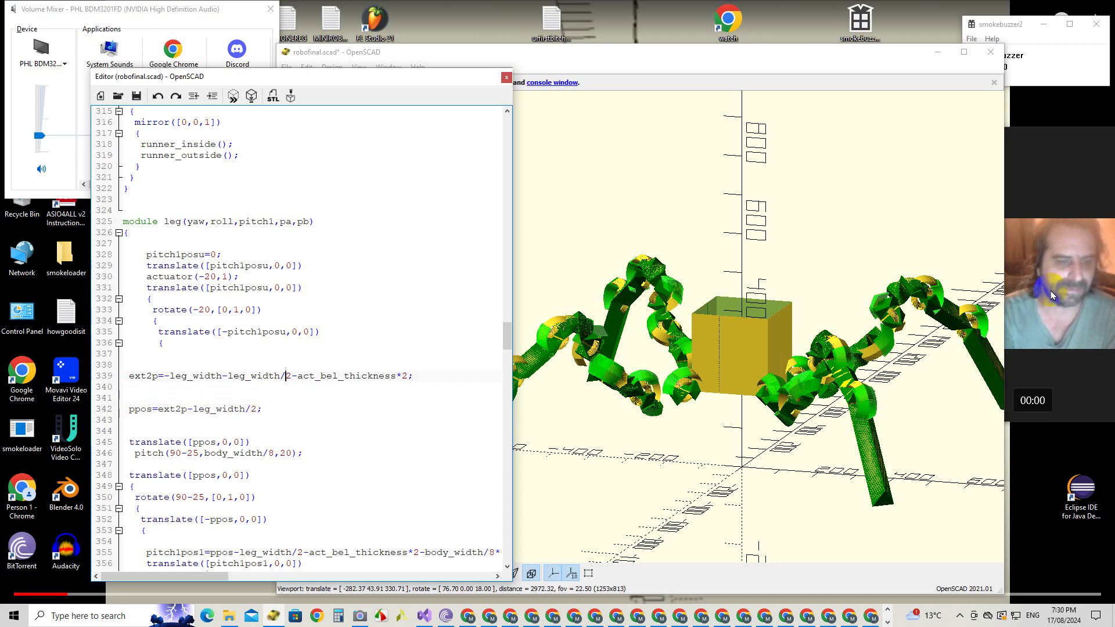
pyautogui.press('Delete')
pyautogui.press('Delete')
pyautogui.press('BackSpace')
pyautogui.press('BackSpace')
pyautogui.press('BackSpace')
pyautogui.press('BackSpace')
pyautogui.press('BackSpace')
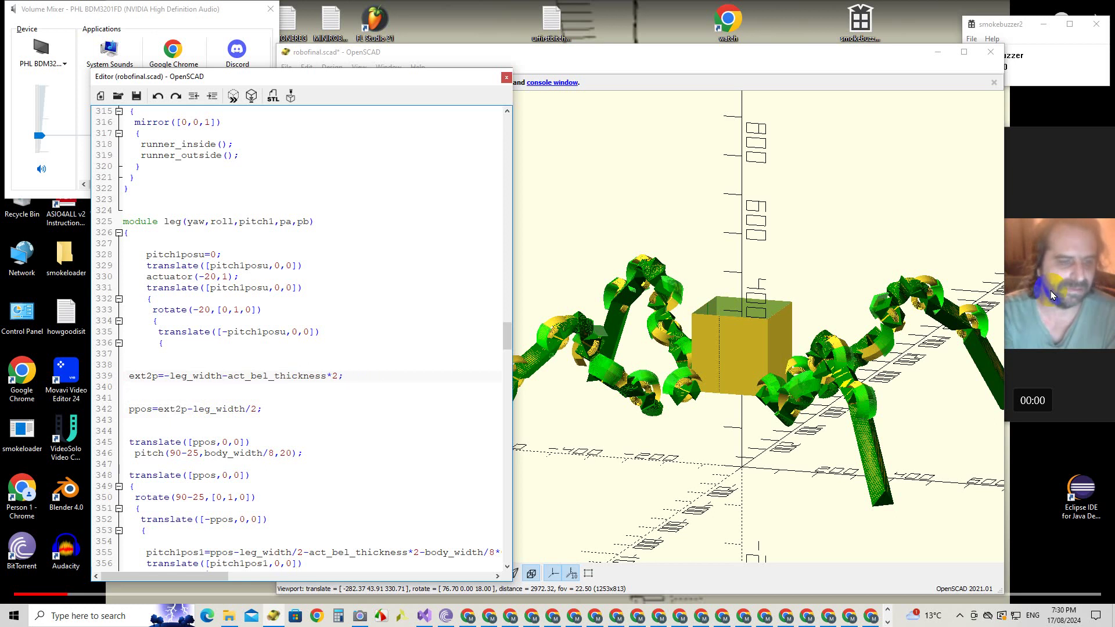
pyautogui.write('/2')
pyautogui.press('Down')
pyautogui.press('Down')
pyautogui.press('Down')
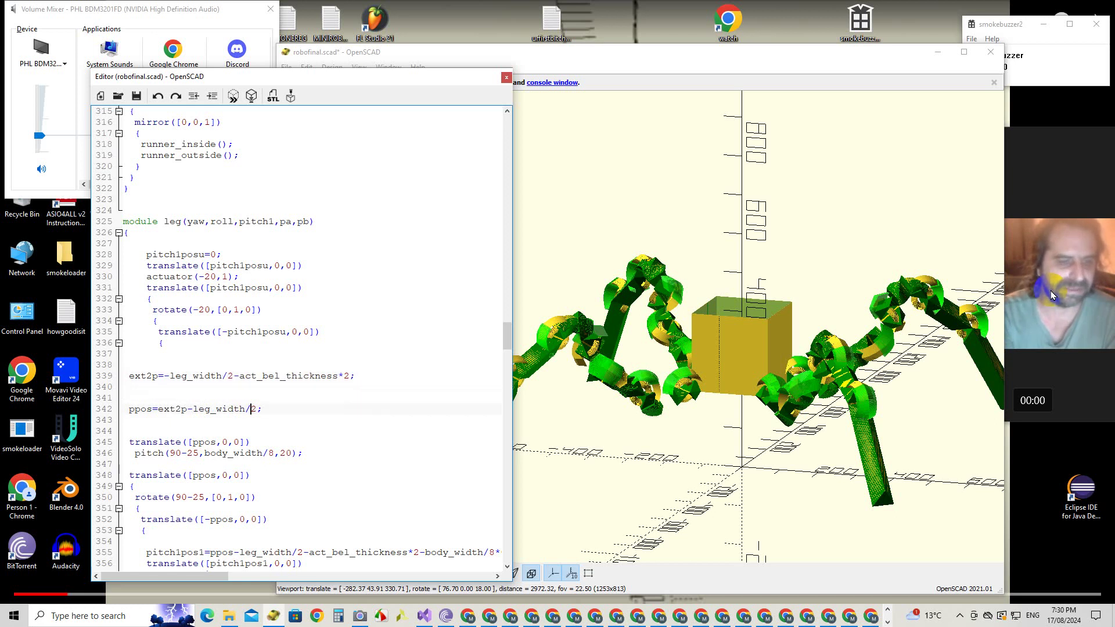
pyautogui.press('BackSpace')
pyautogui.press('Delete')
pyautogui.press('Up')
pyautogui.press('Up')
pyautogui.press('Return')
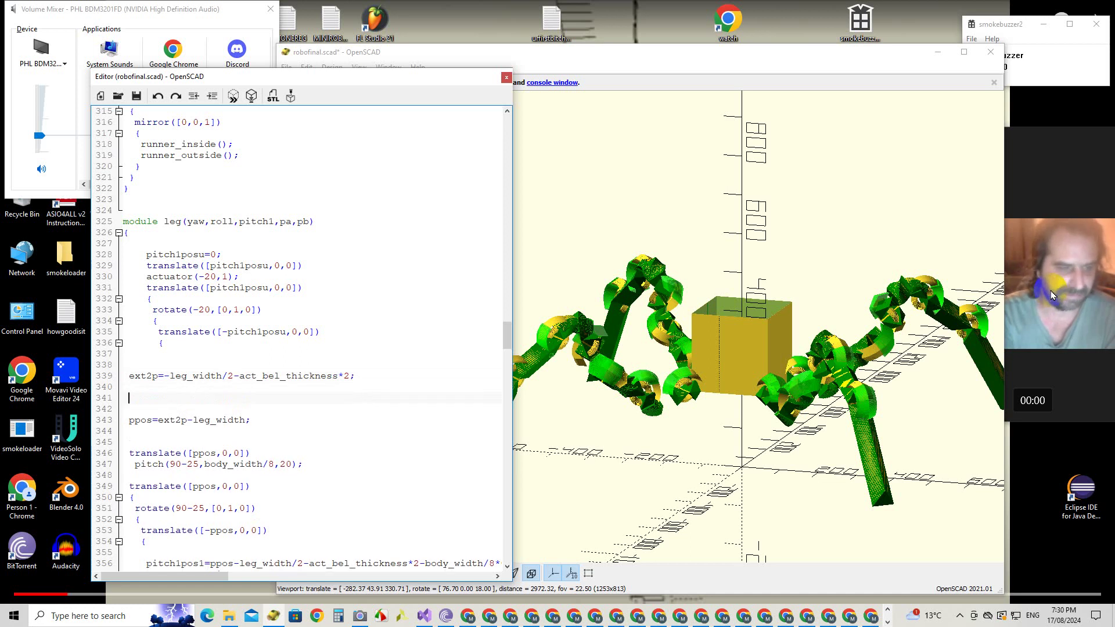
# Step: Paste a copy of the translate and pitch lines after ext2p, with translate offset ext2p
pyautogui.press('Down')
pyautogui.press('Down')
pyautogui.press('Down')
pyautogui.press('Down')
pyautogui.press('Down')
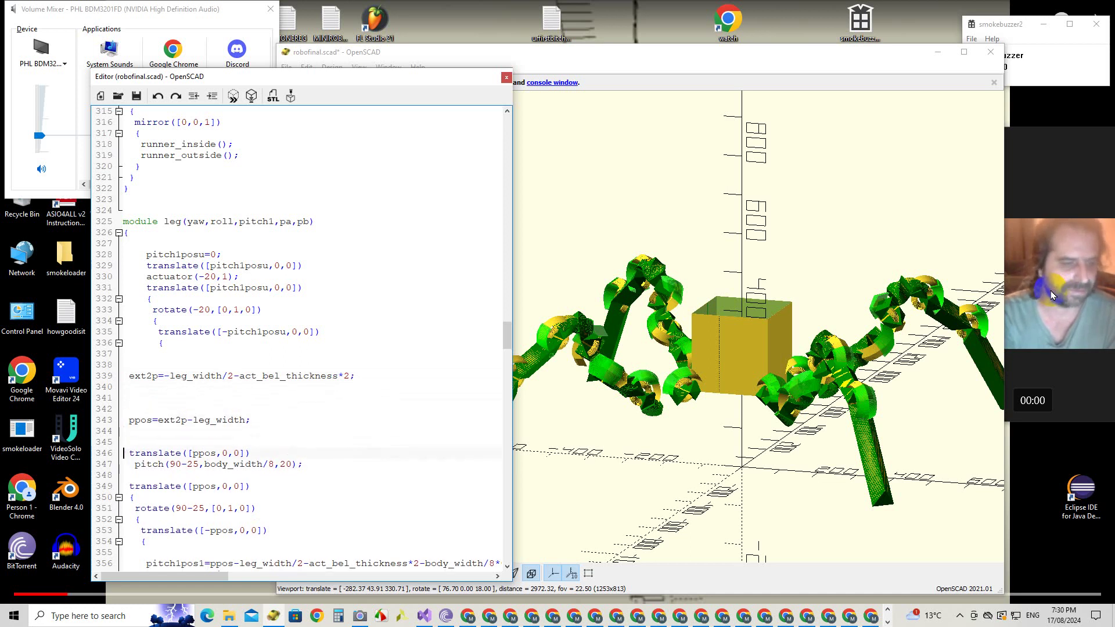
pyautogui.hotkey('shift', 'Down')
pyautogui.hotkey('shift', 'Down')
pyautogui.hotkey('ctrl', 'c')
pyautogui.press('Up')
pyautogui.press('Up')
pyautogui.press('Up')
pyautogui.press('Up')
pyautogui.press('Up')
pyautogui.press('Up')
pyautogui.press('Up')
pyautogui.hotkey('ctrl', 'v')
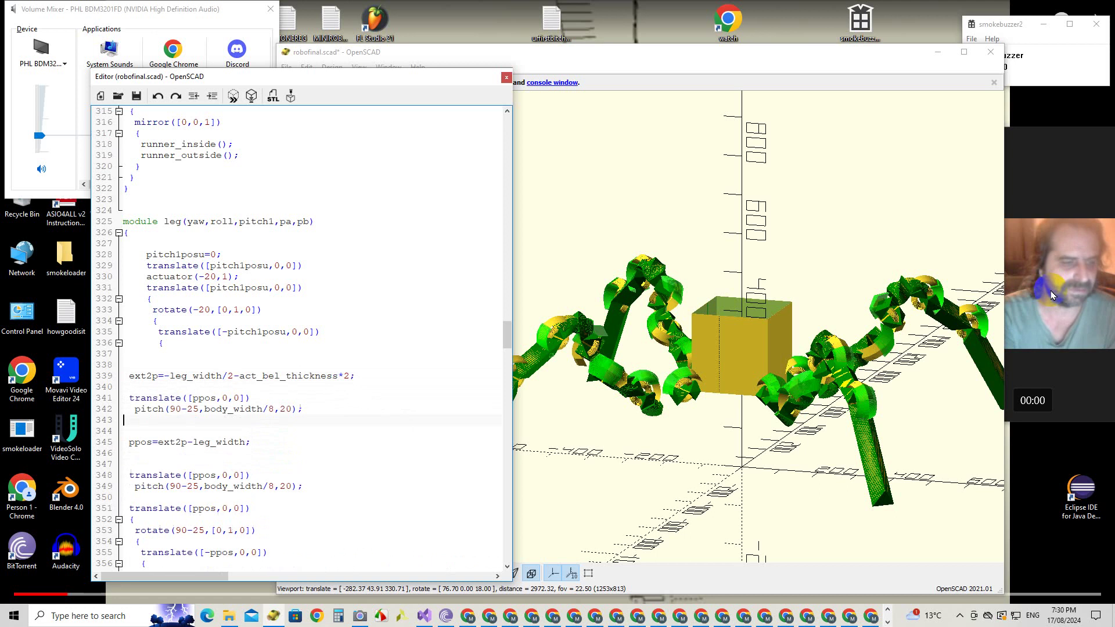
pyautogui.press('Up')
pyautogui.press('Right')
pyautogui.press('Right')
pyautogui.press('Right')
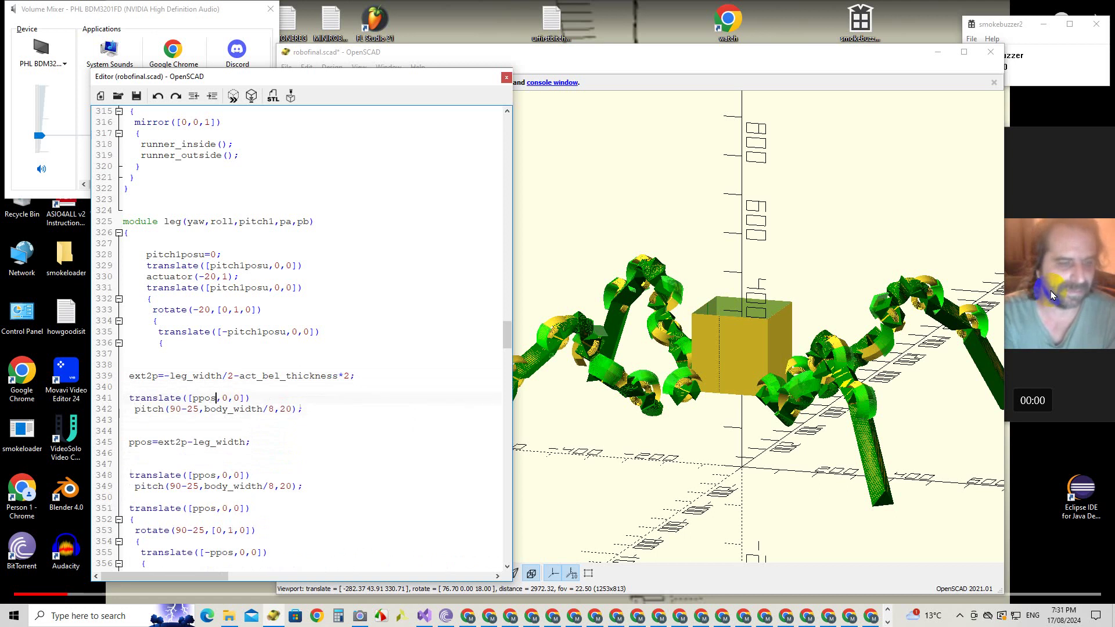
pyautogui.press('BackSpace')
pyautogui.press('BackSpace')
pyautogui.press('BackSpace')
pyautogui.write('e')
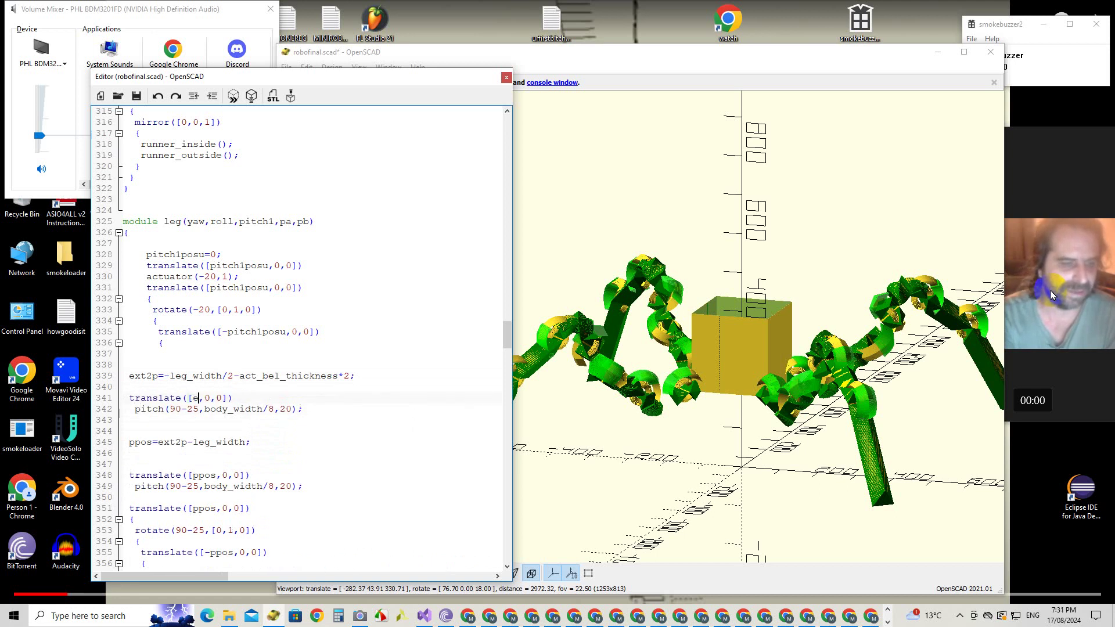
pyautogui.write('xt2p')
# Step: Change the copied pitch width from body_width/8 to leg_width and start deleting the call name
pyautogui.press('Down')
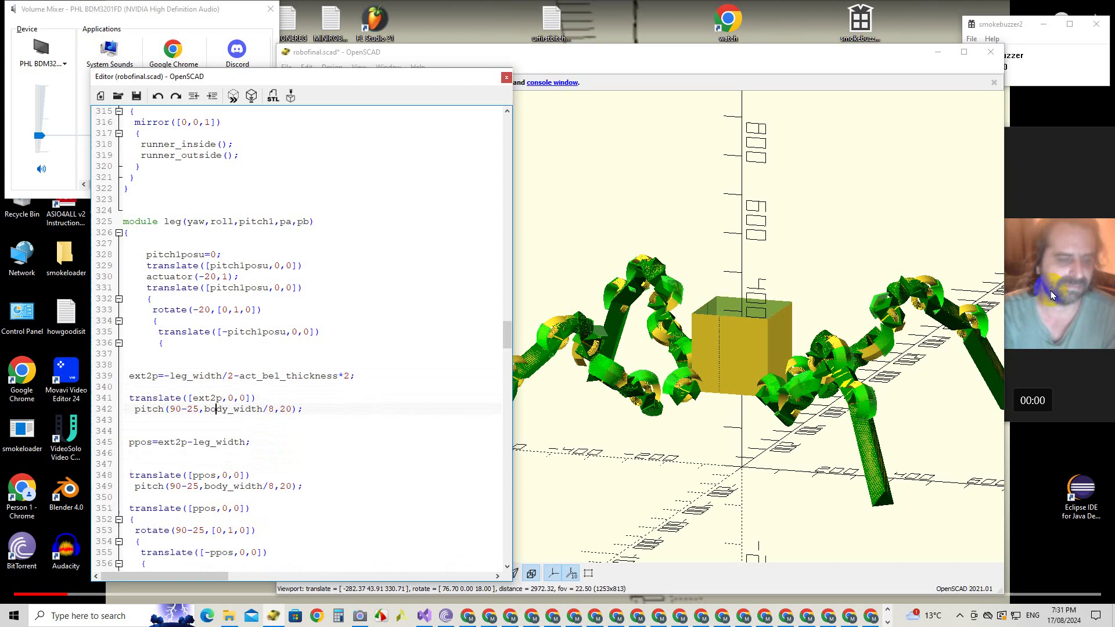
pyautogui.press('Right')
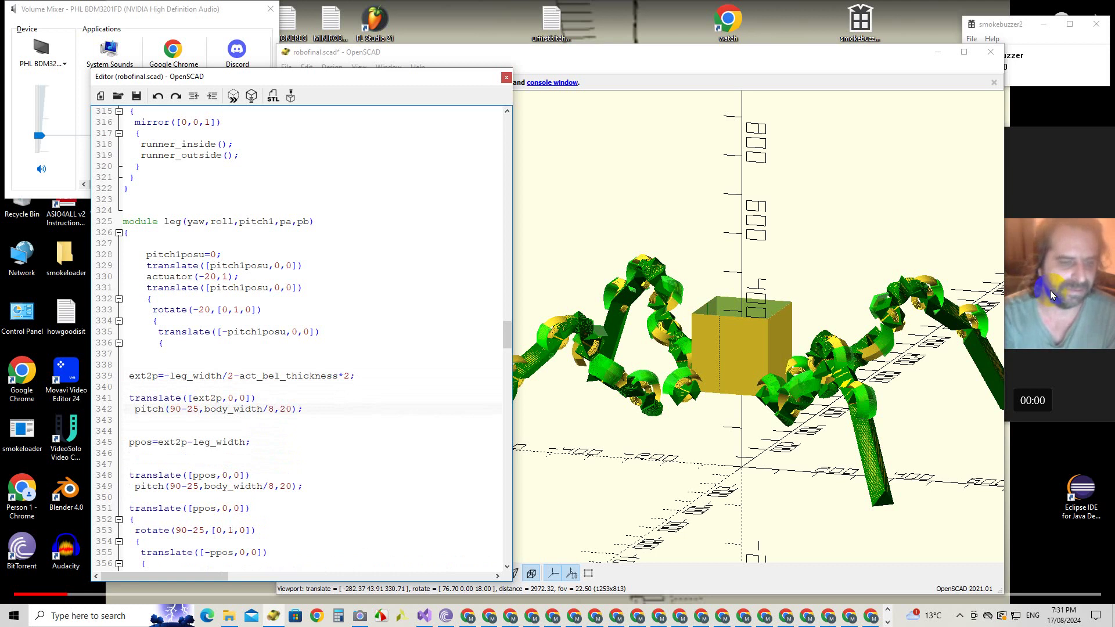
pyautogui.press('BackSpace')
pyautogui.press('Left')
pyautogui.press('Left')
pyautogui.press('Left')
pyautogui.press('BackSpace')
pyautogui.press('BackSpace')
pyautogui.press('BackSpace')
pyautogui.press('BackSpace')
pyautogui.write('leg')
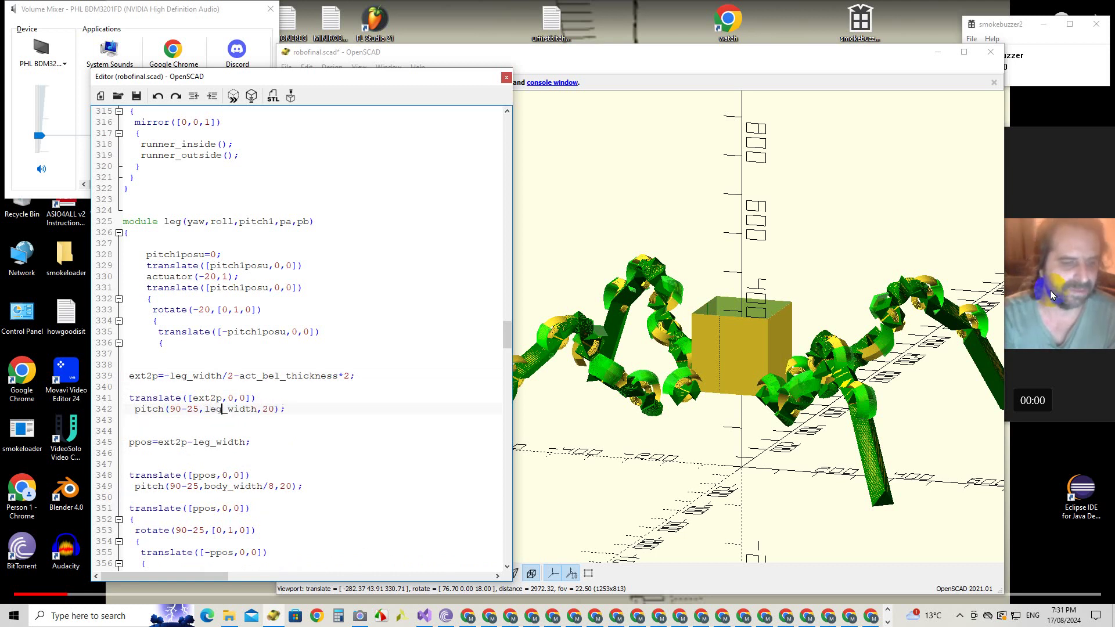
pyautogui.press('Left')
pyautogui.press('Left')
pyautogui.press('Left')
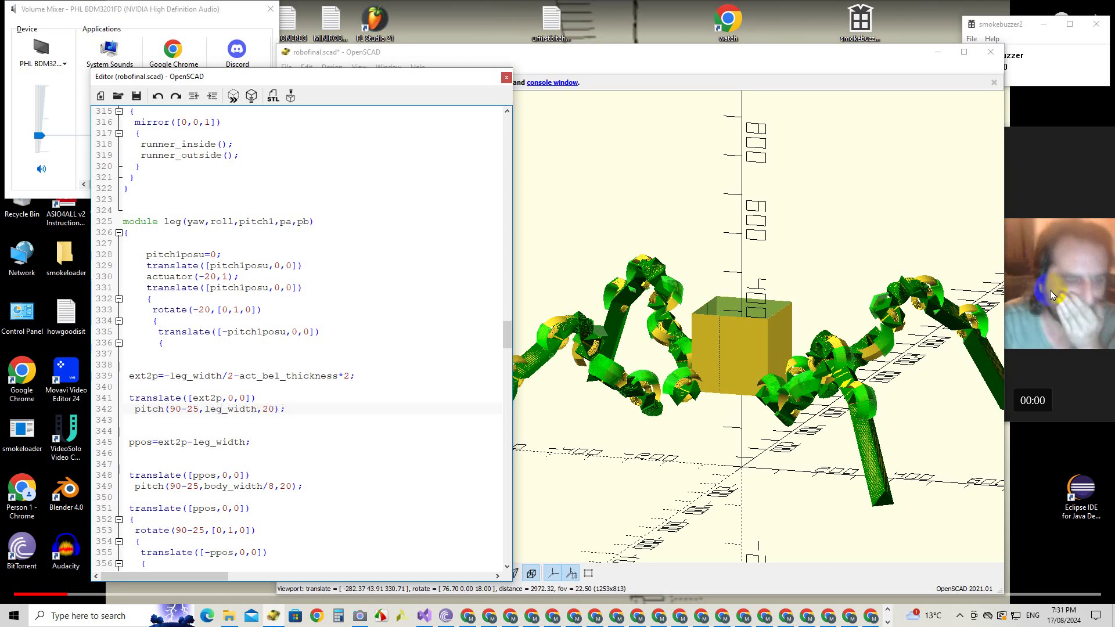
pyautogui.press('Left')
pyautogui.press('Left')
pyautogui.press('Left')
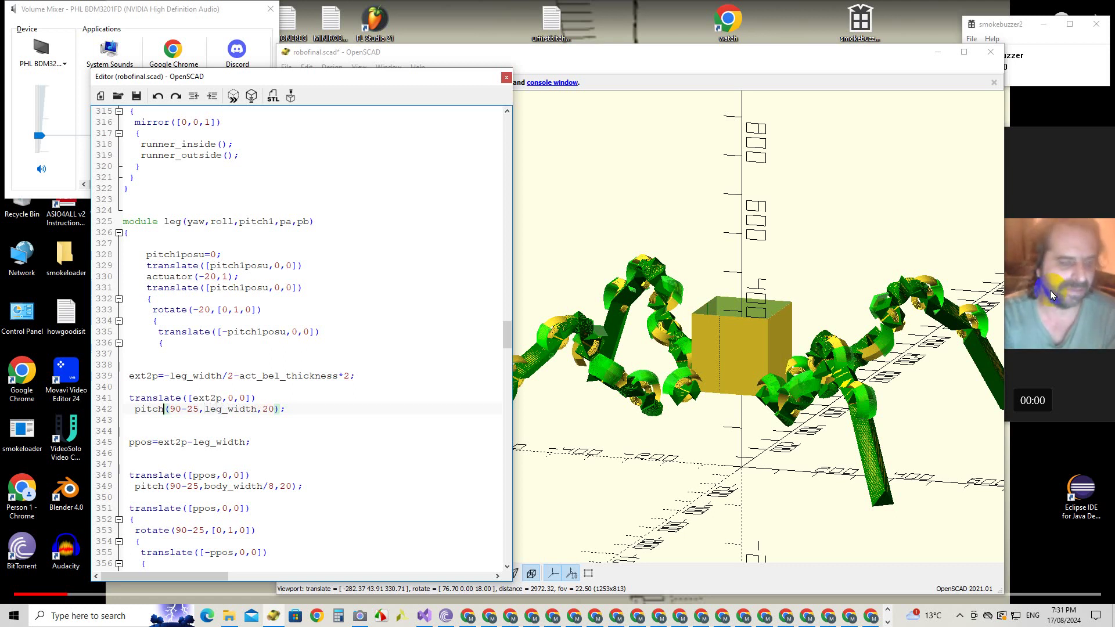
pyautogui.press('BackSpace')
pyautogui.press('BackSpace')
pyautogui.press('BackSpace')
pyautogui.press('BackSpace')
pyautogui.press('BackSpace')
# Step: Look at the existing leg_strip call further down, then return to line 342
pyautogui.press('pagedown')
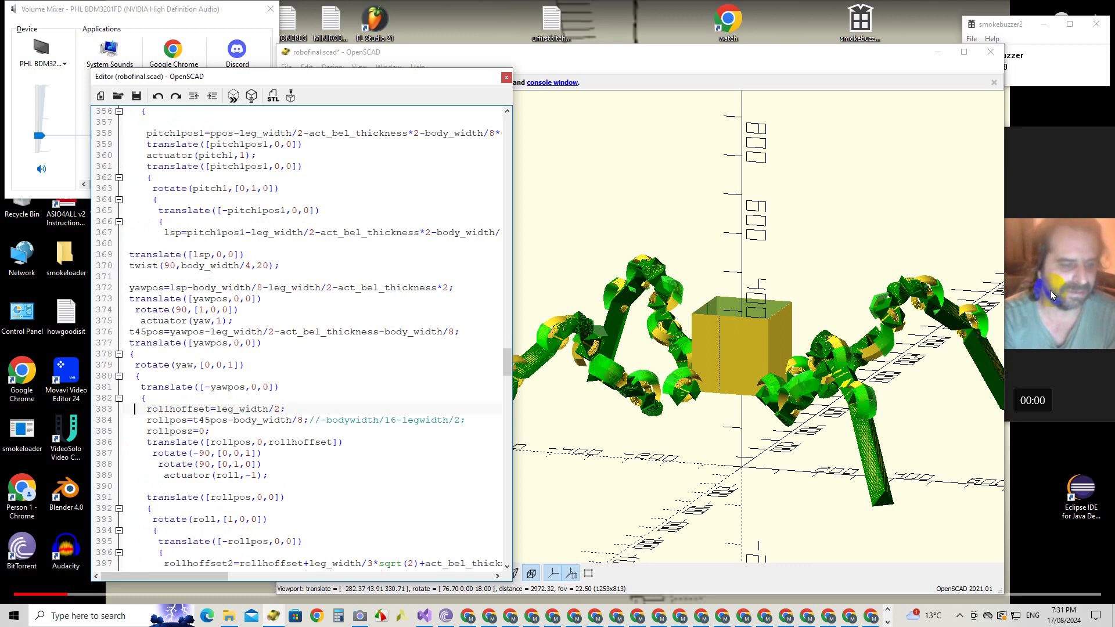
pyautogui.press('pagedown')
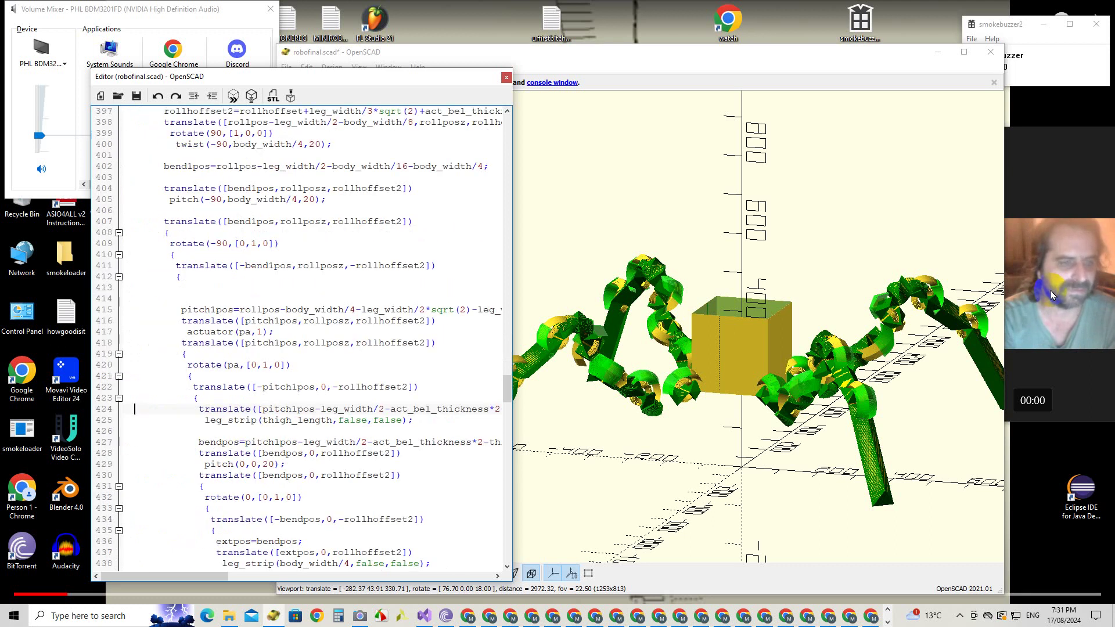
pyautogui.press('pageup')
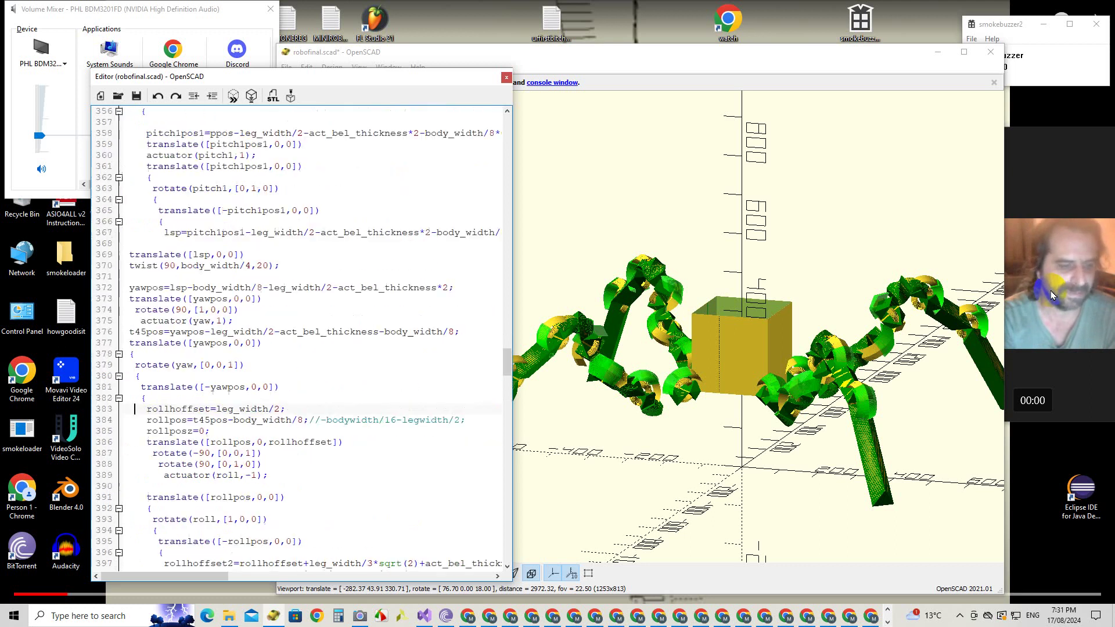
pyautogui.press('pageup')
# Step: Name the copied call leg_strip and replace its 90-25 and 20 arguments with leg_width,false,false
pyautogui.write('leg(90-25,leg_width,20')
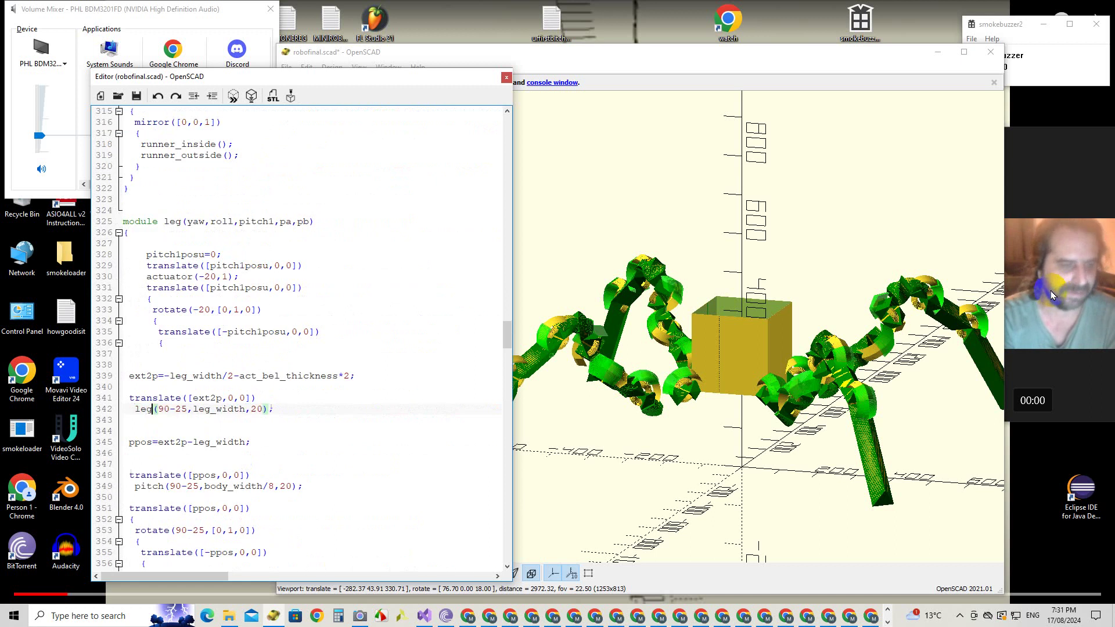
pyautogui.write('eg_stroi')
pyautogui.press('BackSpace')
pyautogui.press('BackSpace')
pyautogui.write('ip')
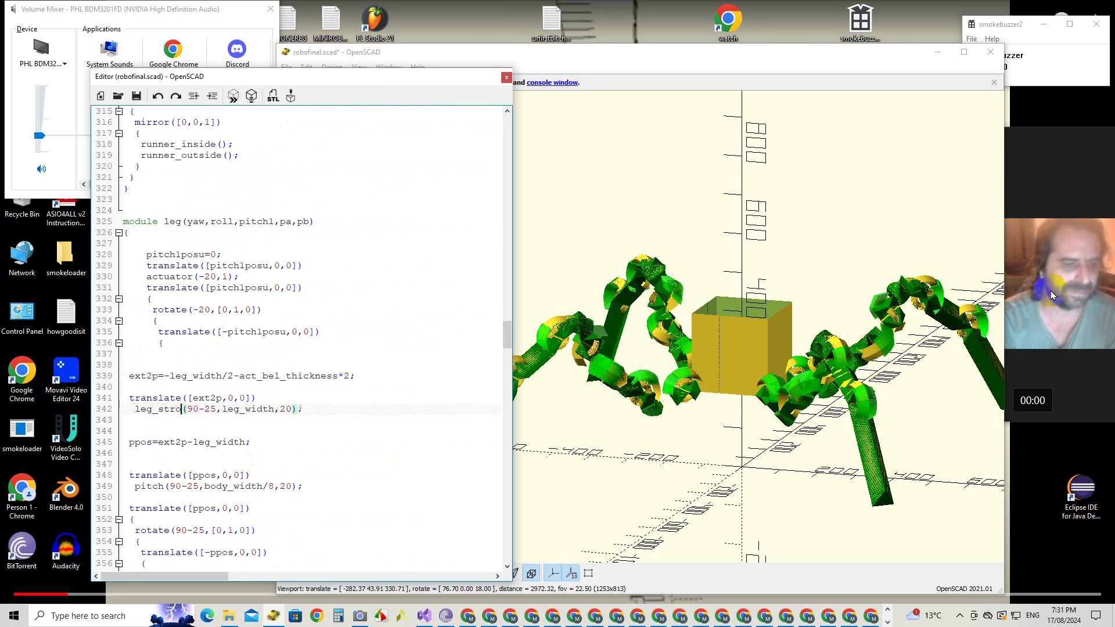
pyautogui.write('[')
pyautogui.press('BackSpace')
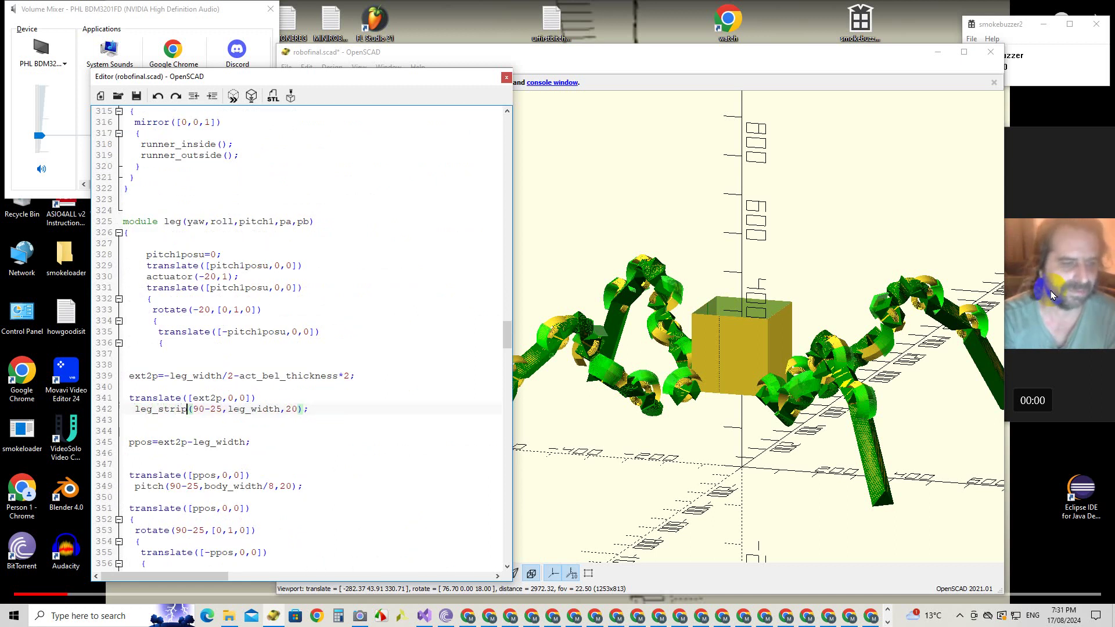
pyautogui.press('Right')
pyautogui.press('Right')
pyautogui.press('Right')
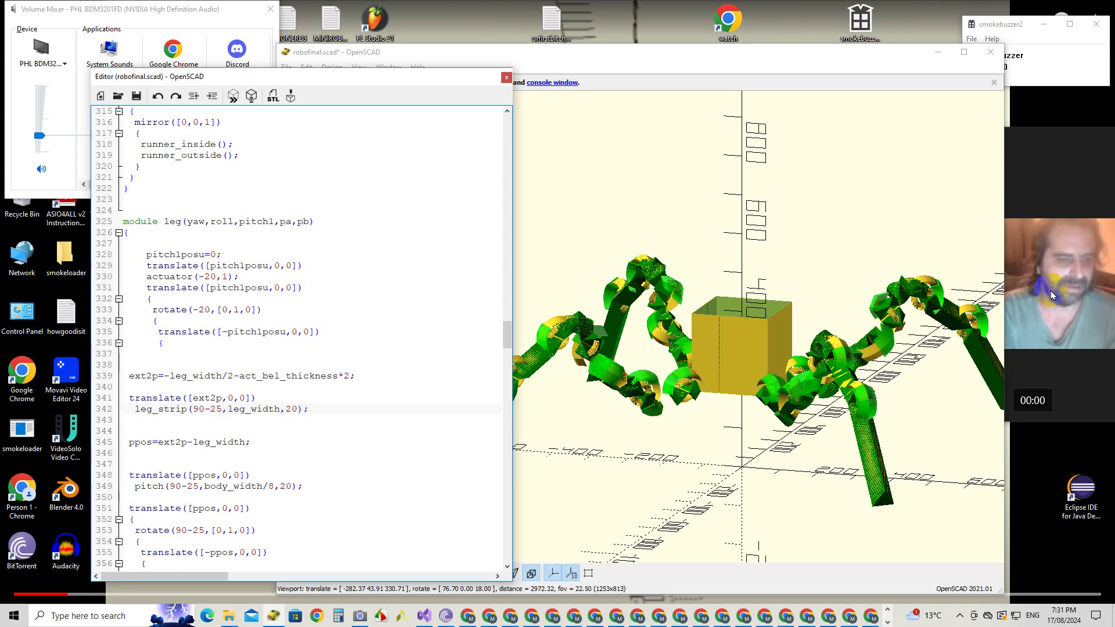
pyautogui.press('BackSpace')
pyautogui.press('BackSpace')
pyautogui.press('BackSpace')
pyautogui.press('BackSpace')
pyautogui.press('BackSpace')
pyautogui.press('Down')
pyautogui.press('Up')
pyautogui.press('End')
pyautogui.press('Left')
pyautogui.press('Left')
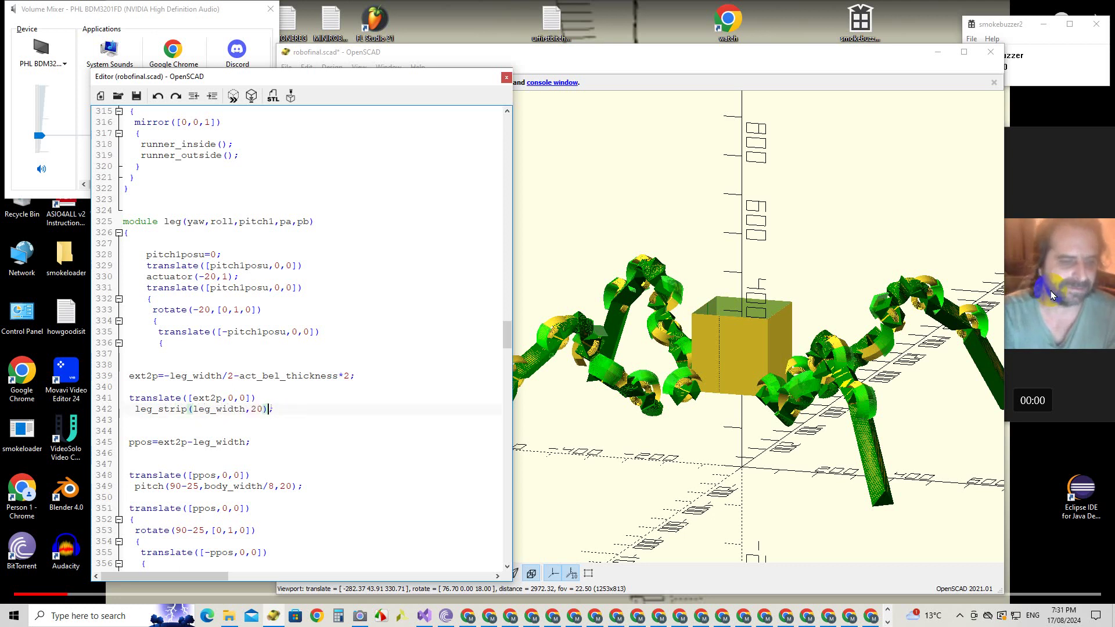
pyautogui.press('BackSpace')
pyautogui.press('BackSpace')
pyautogui.press('BackSpace')
pyautogui.write(',fa')
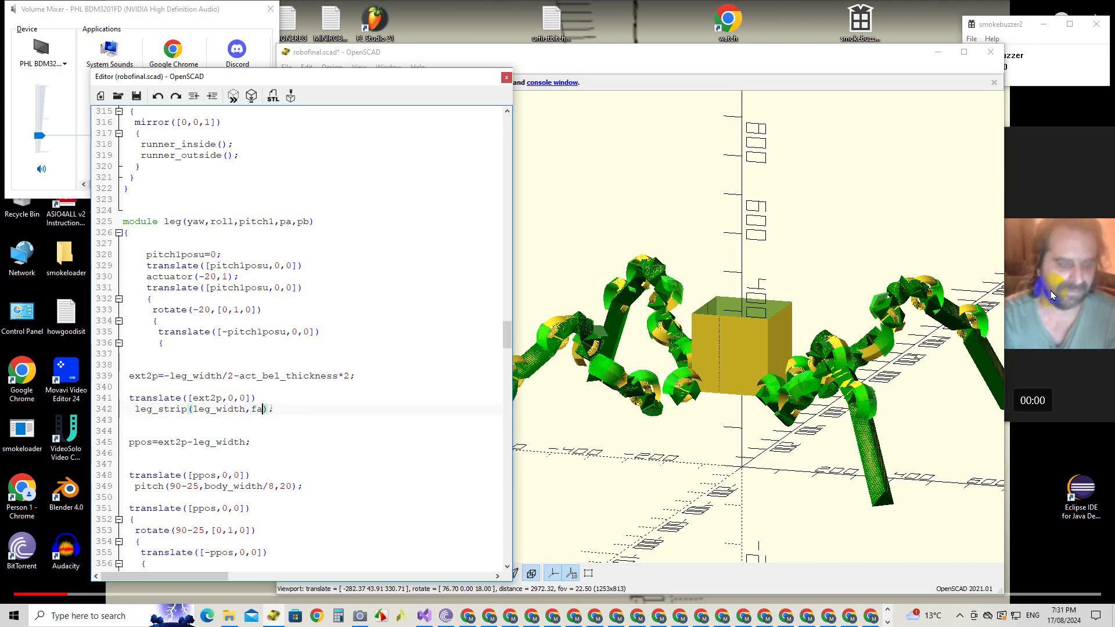
pyautogui.write('lse,false')
pyautogui.press('Down')
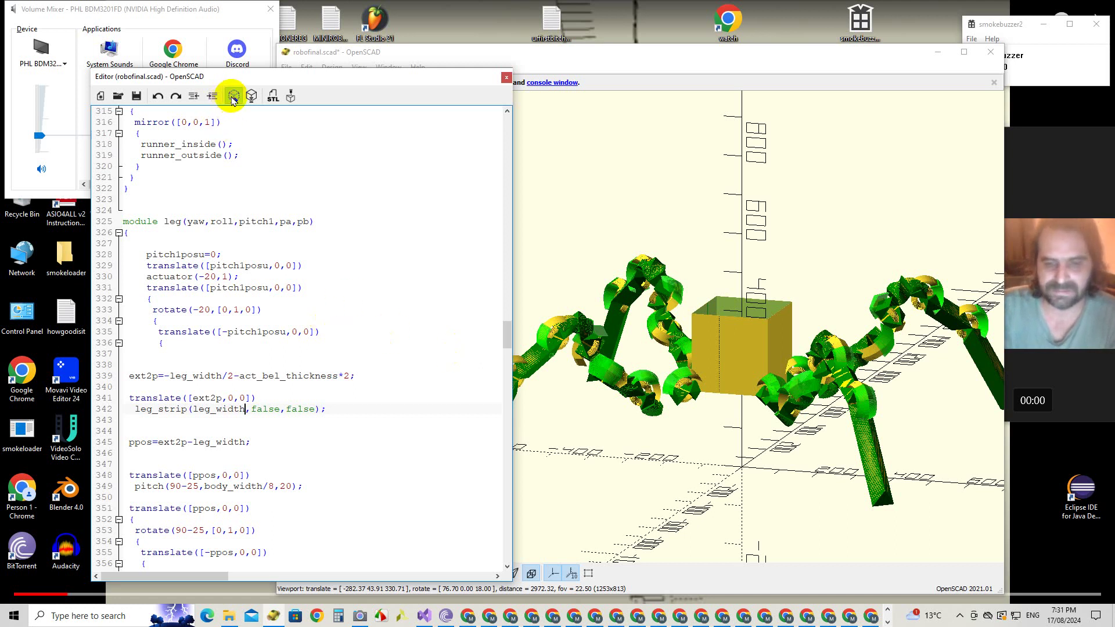
# Step: Preview the edited model, then zoom in and orbit toward the leg joint
pyautogui.click(233, 96)
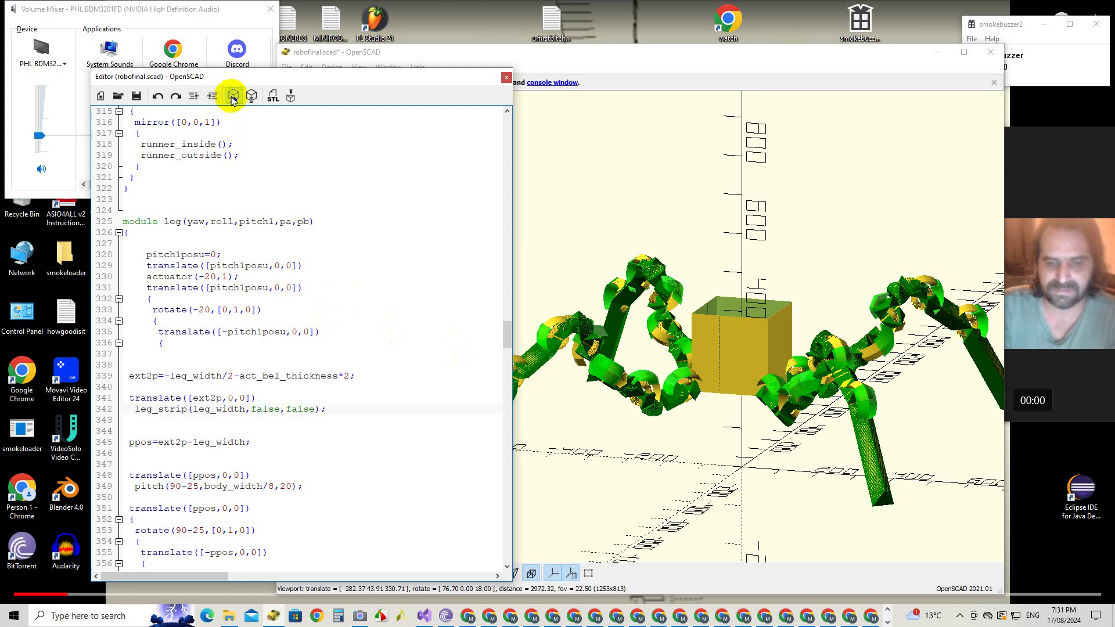
pyautogui.scroll(3, 662, 331)
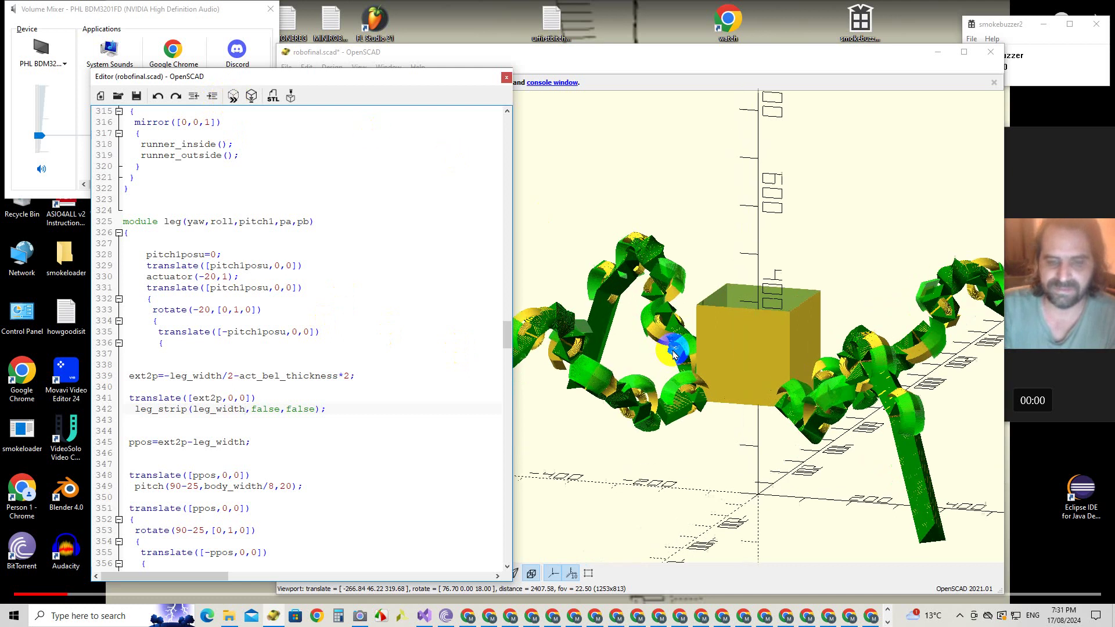
pyautogui.scroll(3, 674, 352)
pyautogui.scroll(2, 673, 353)
pyautogui.moveTo(673, 353); pyautogui.dragTo(666, 405)
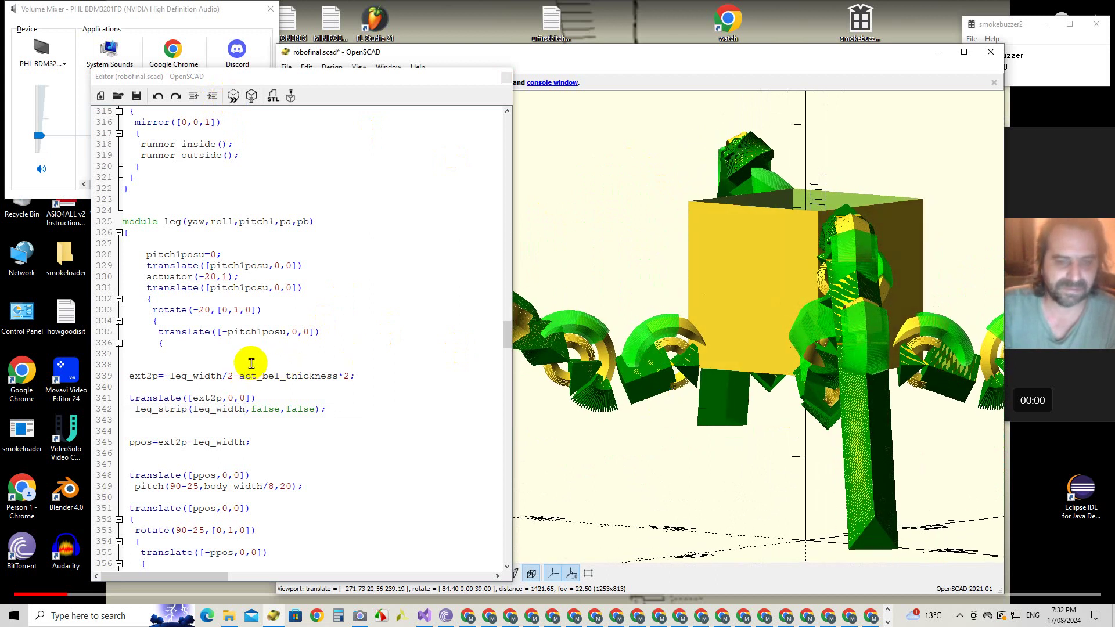
# Step: Add -leg_width/2 to ext2p on line 339 and make ppos ext2p-leg_width/2
pyautogui.click(238, 375)
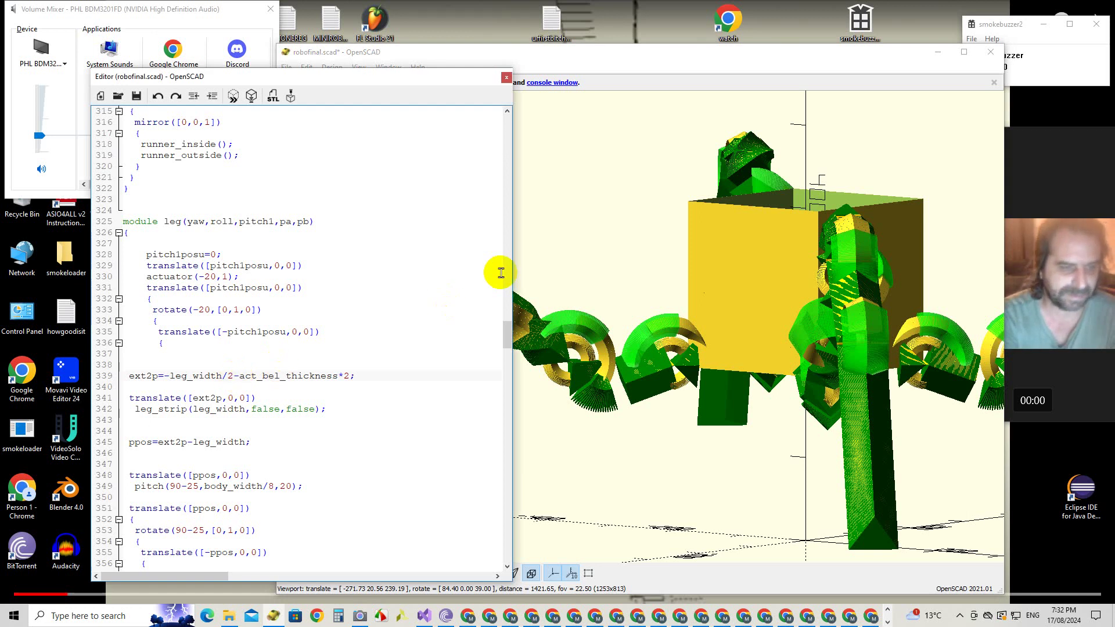
pyautogui.write('-leg')
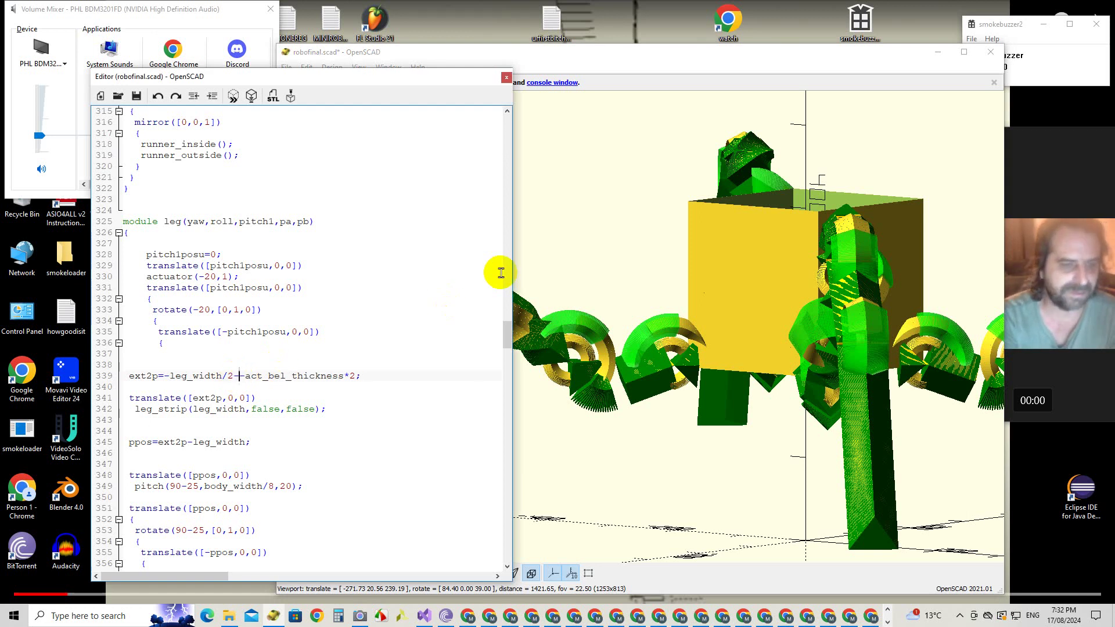
pyautogui.write('_width/')
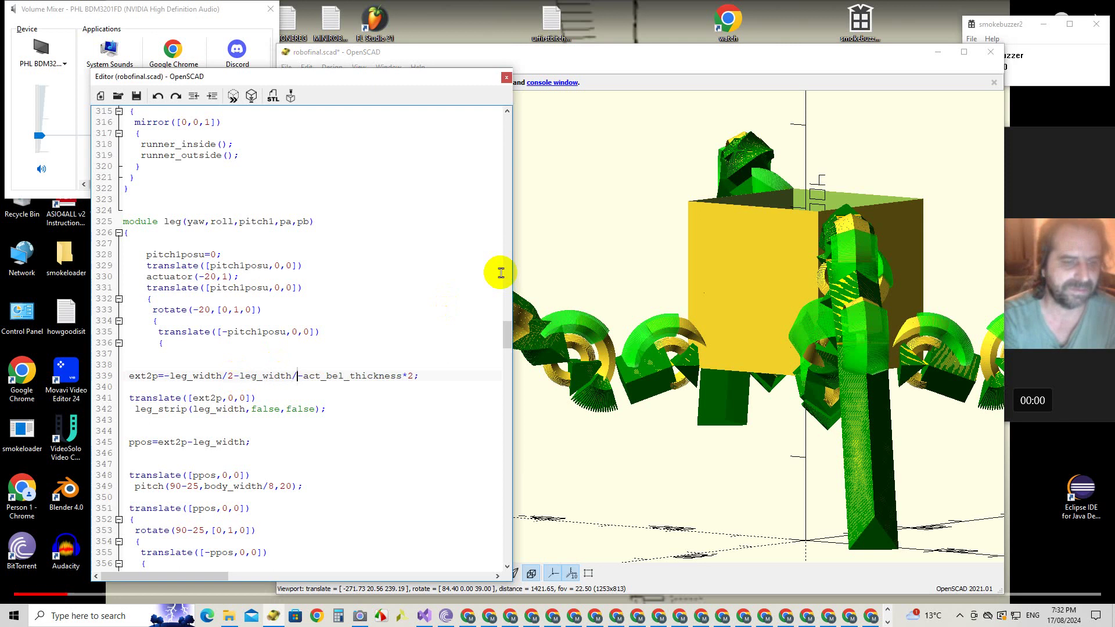
pyautogui.write('2')
pyautogui.press('Down')
pyautogui.press('Down')
pyautogui.press('Down')
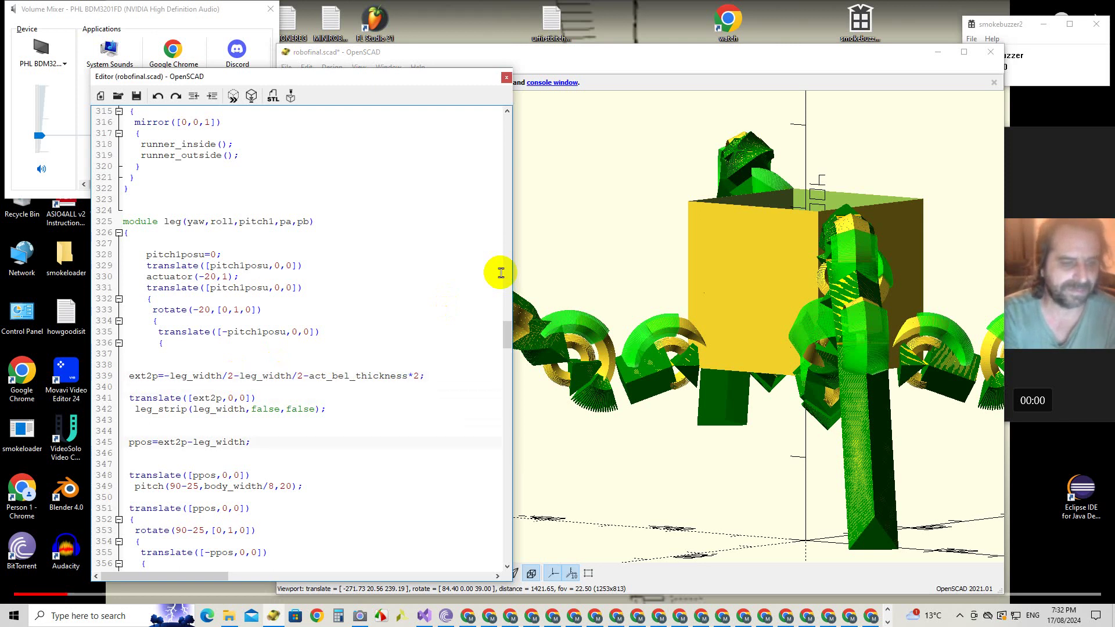
pyautogui.write('/2')
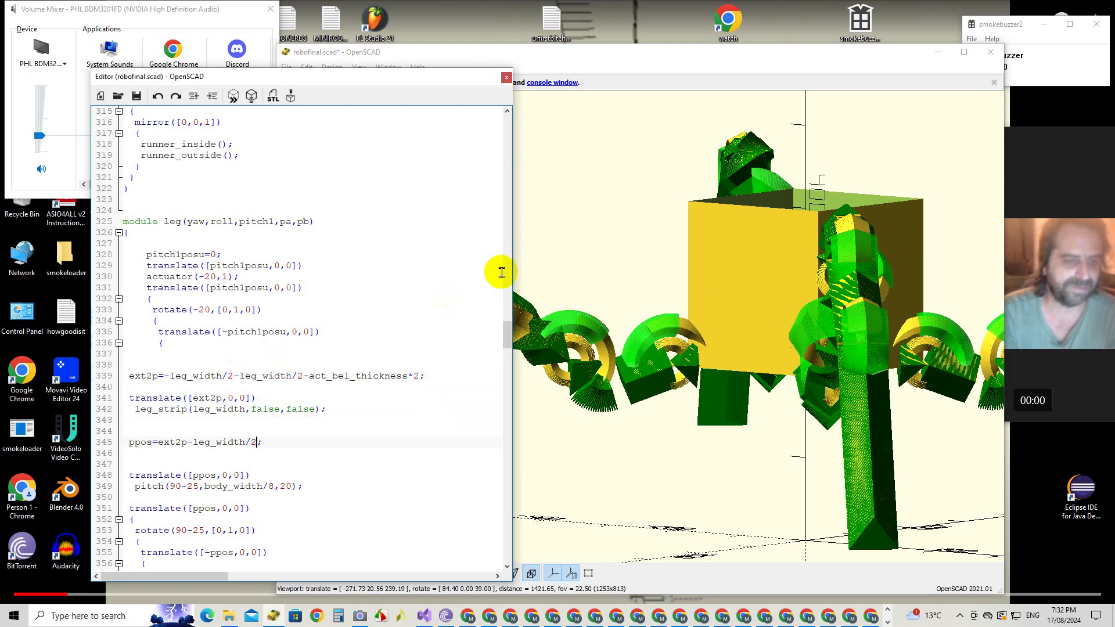
# Step: Preview the corrected model, then orbit, zoom out and pan to centre the whole robot
pyautogui.click(233, 96)
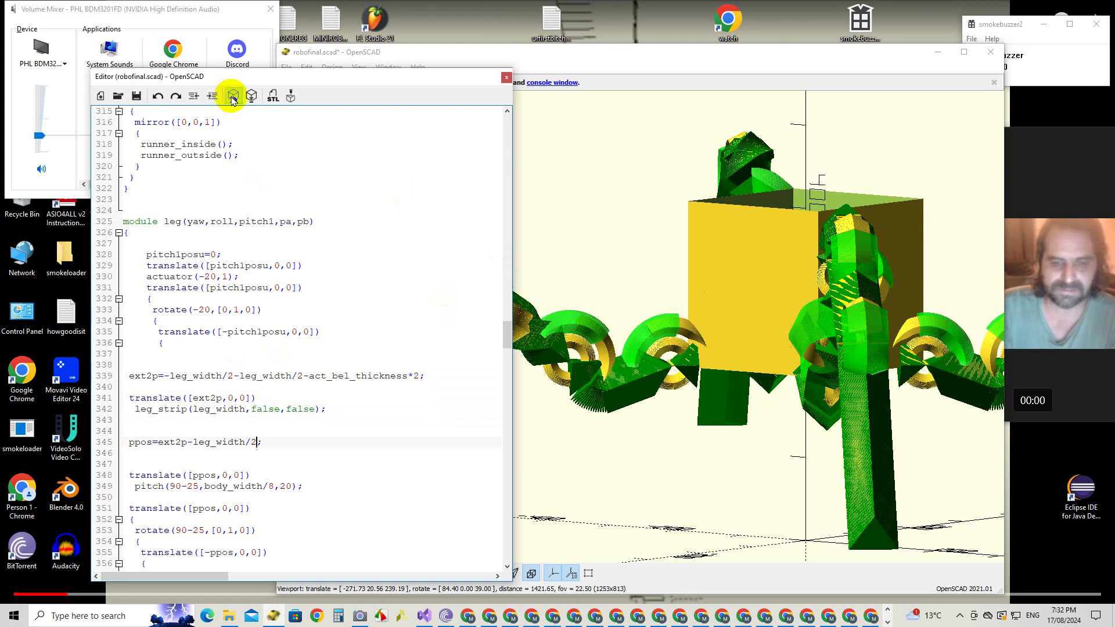
pyautogui.moveTo(715, 403)
pyautogui.mouseDown()
pyautogui.moveTo(743, 430)
pyautogui.moveTo(749, 463)
pyautogui.moveTo(736, 337)
pyautogui.moveTo(739, 403)
pyautogui.moveTo(714, 393)
pyautogui.moveTo(706, 412)
pyautogui.moveTo(734, 407)
pyautogui.moveTo(761, 428)
pyautogui.moveTo(740, 434)
pyautogui.mouseUp()
pyautogui.scroll(-10, 738, 425)
pyautogui.moveTo(744, 445); pyautogui.dragTo(742, 435, button='right')
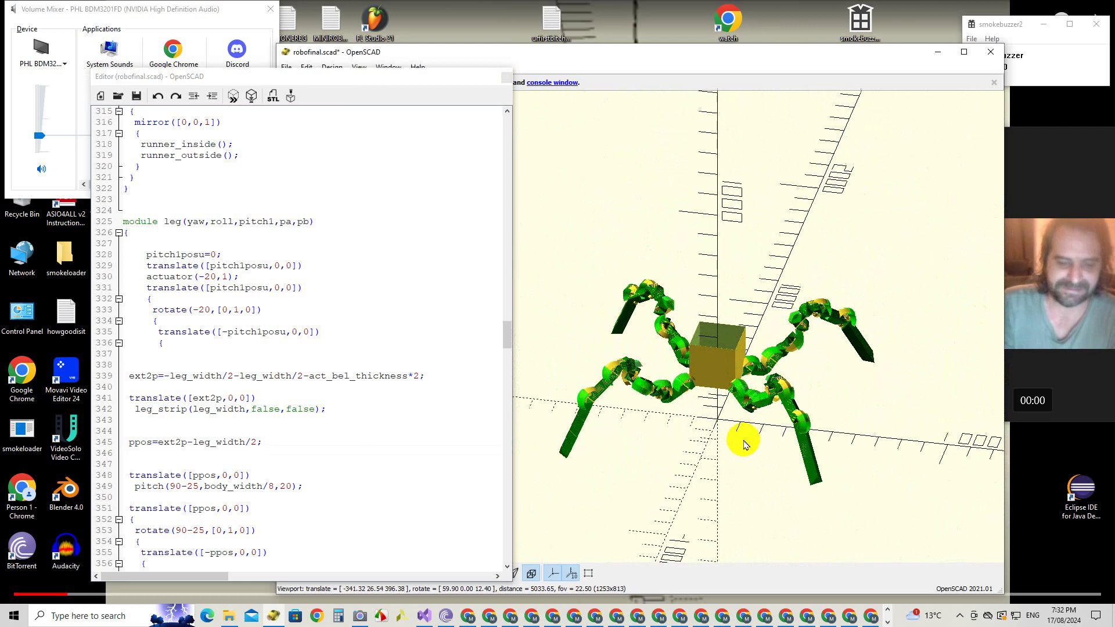